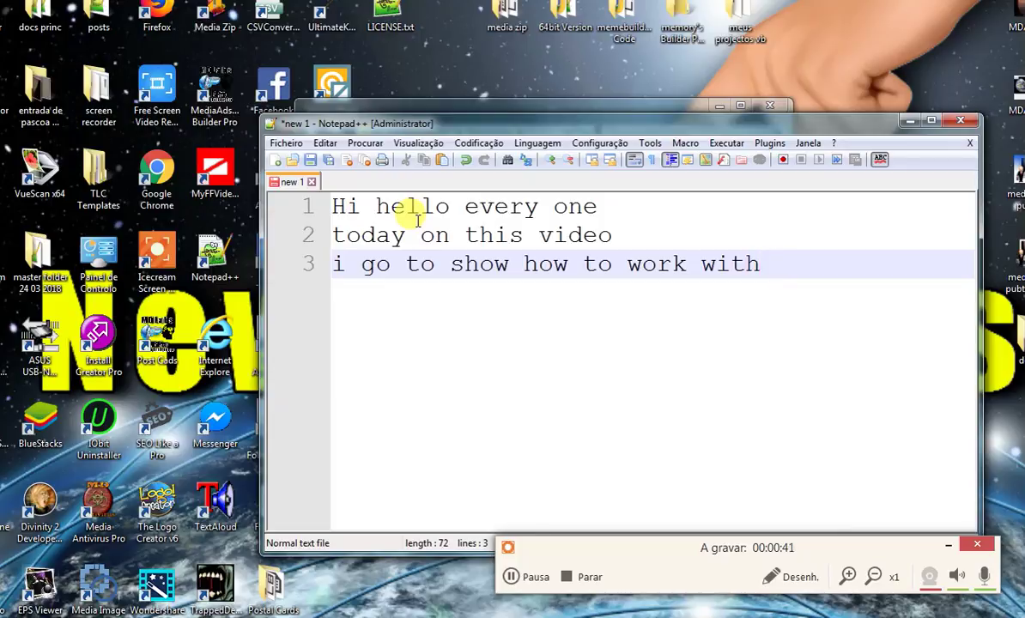
# - Type the intro lines 'this new software', 'And show you hop easy is to build your postal card', 'Ok Lets See'
pyautogui.write('this nr')
pyautogui.press('BackSpace')
pyautogui.write('ew')
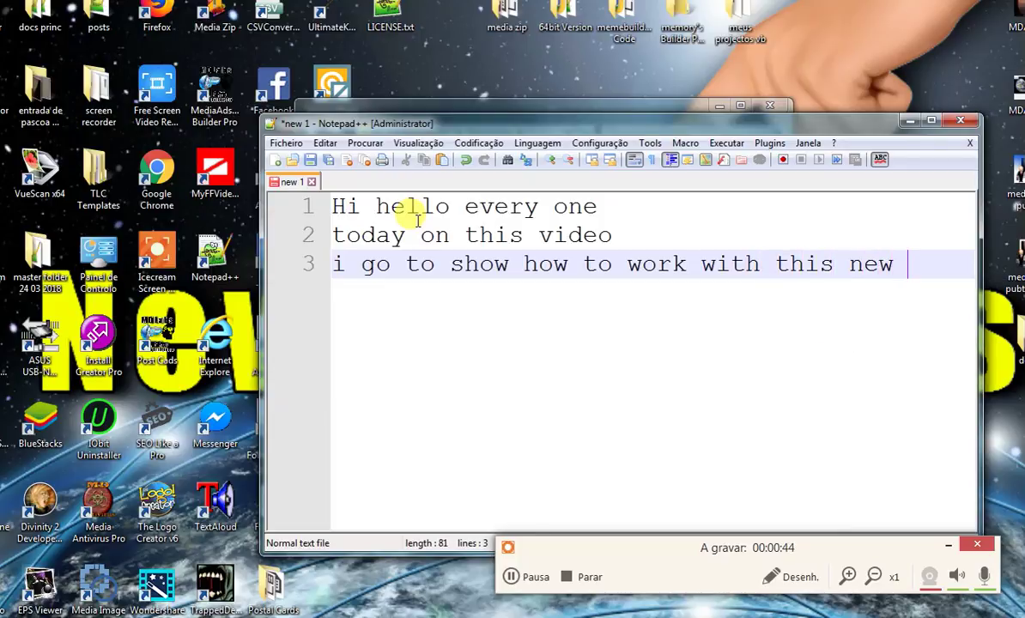
pyautogui.write(' software')
pyautogui.press('Return')
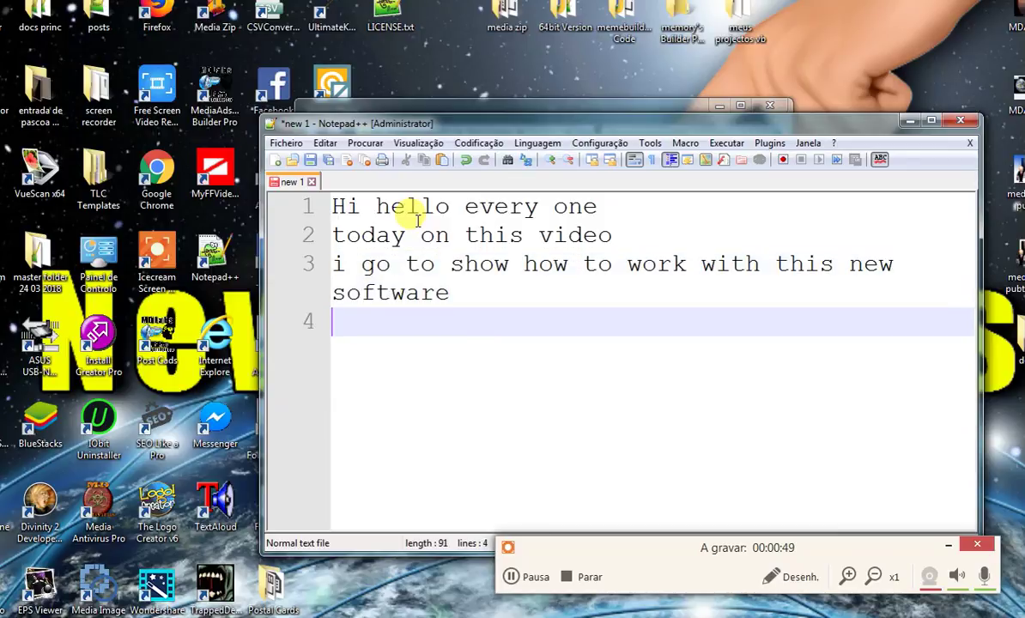
pyautogui.write('And sho')
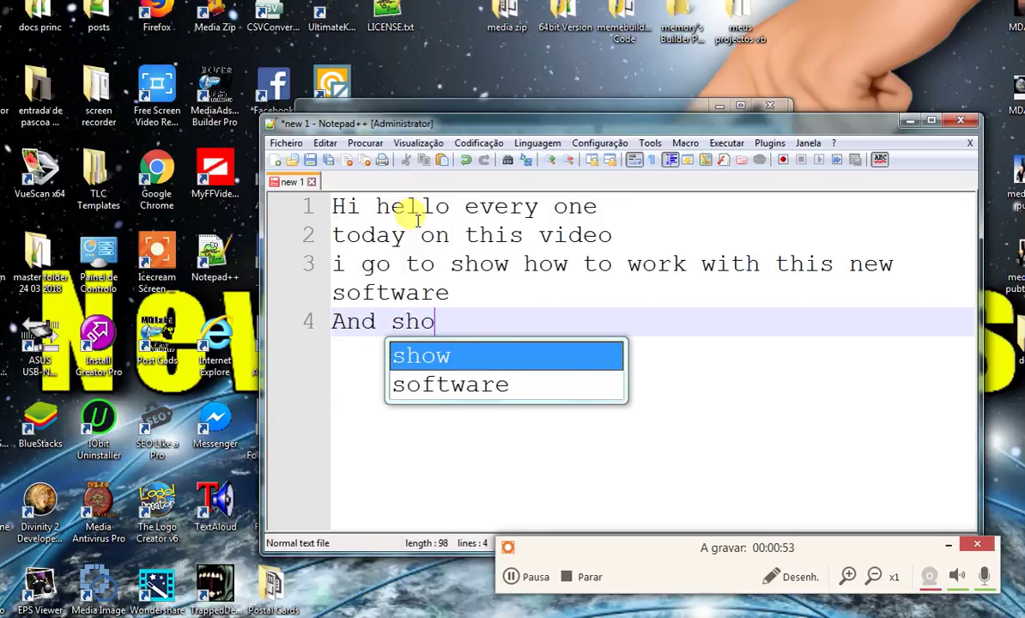
pyautogui.write('w you ')
pyautogui.write('hop')
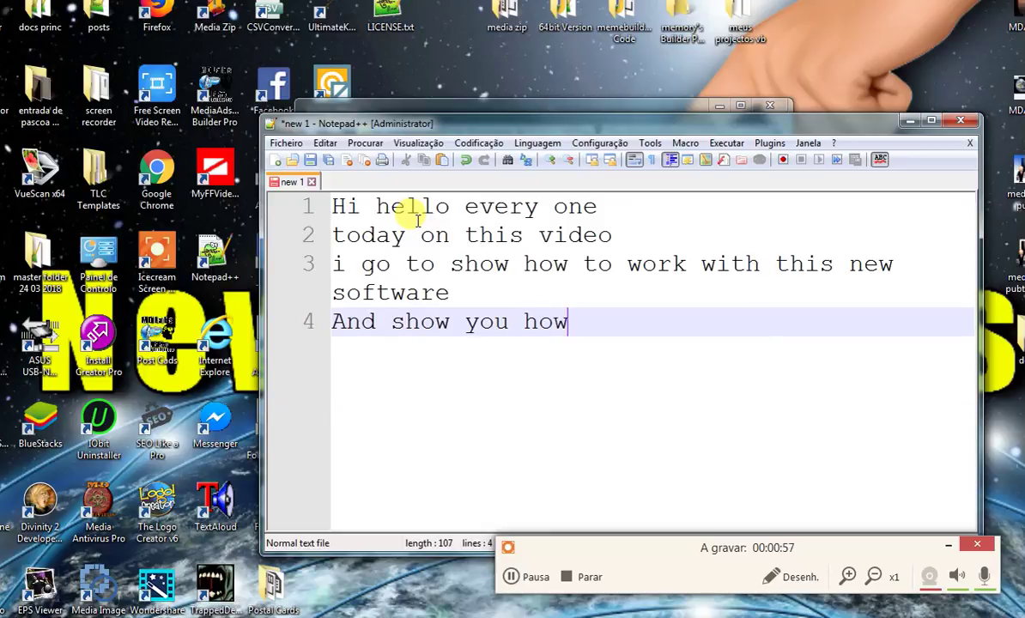
pyautogui.write(' easy ')
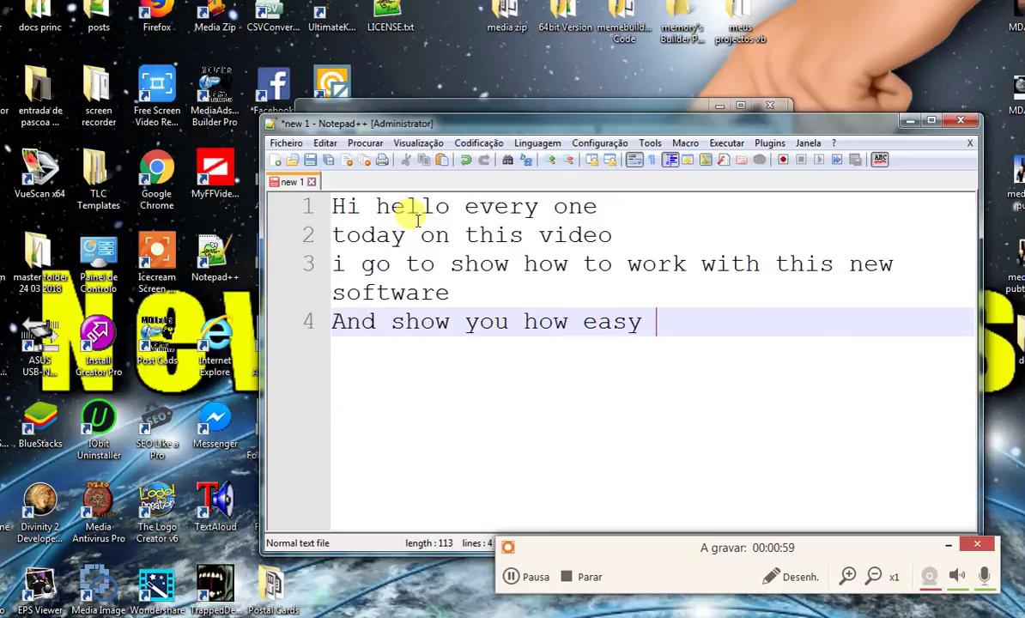
pyautogui.write('is to build ')
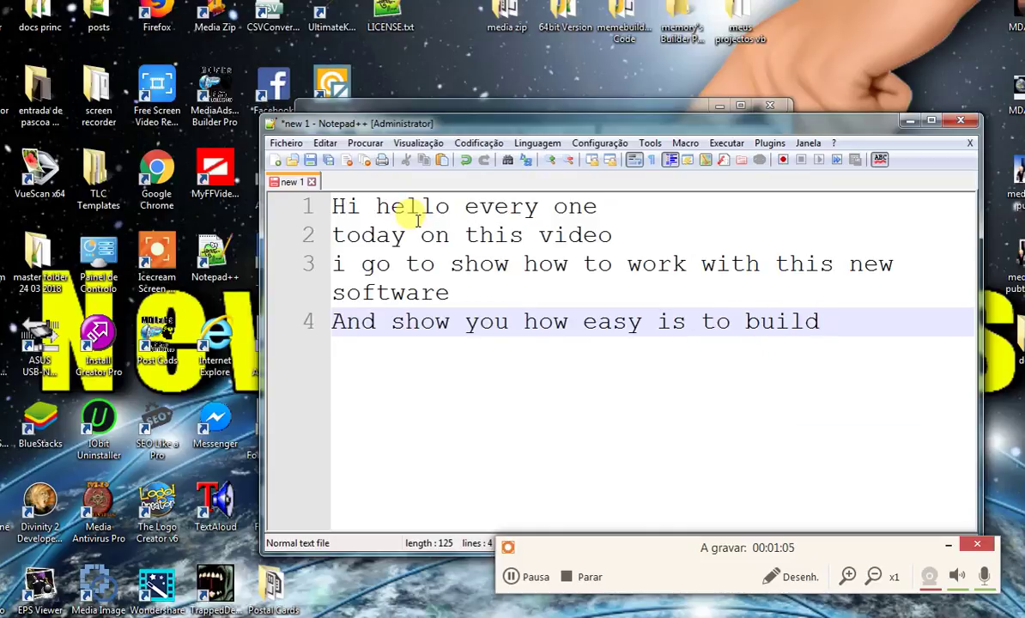
pyautogui.write('your postal ca')
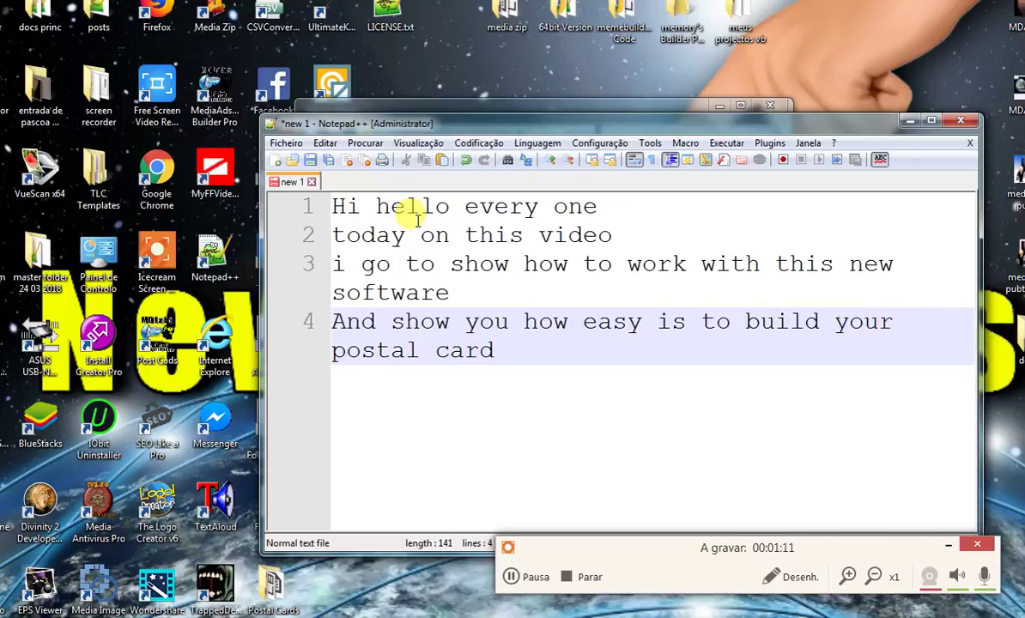
pyautogui.write('rd')
pyautogui.press('Return')
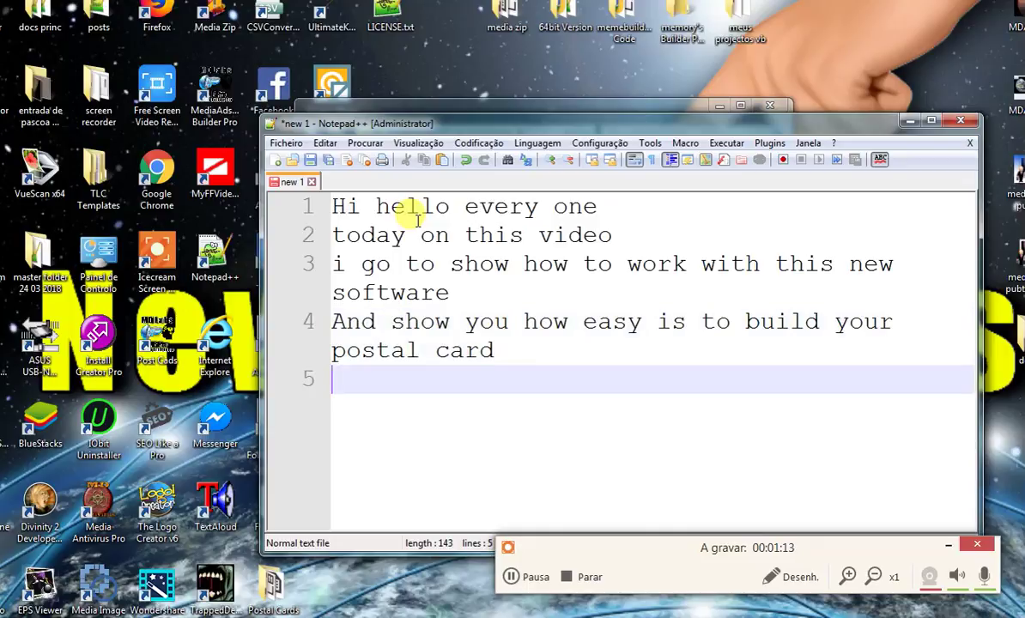
pyautogui.write('Ok Lets ')
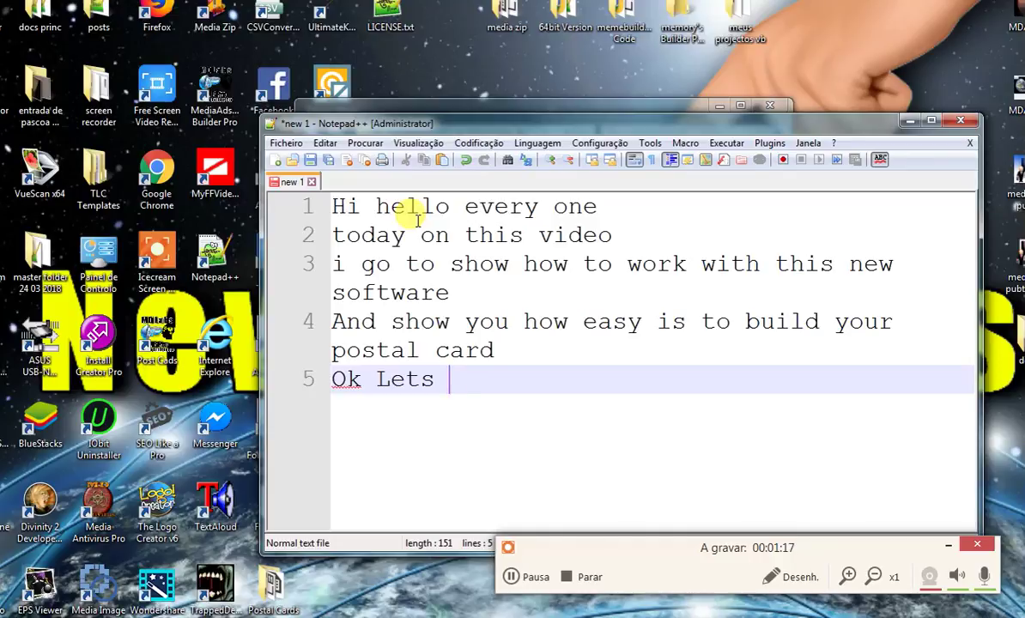
pyautogui.write('See')
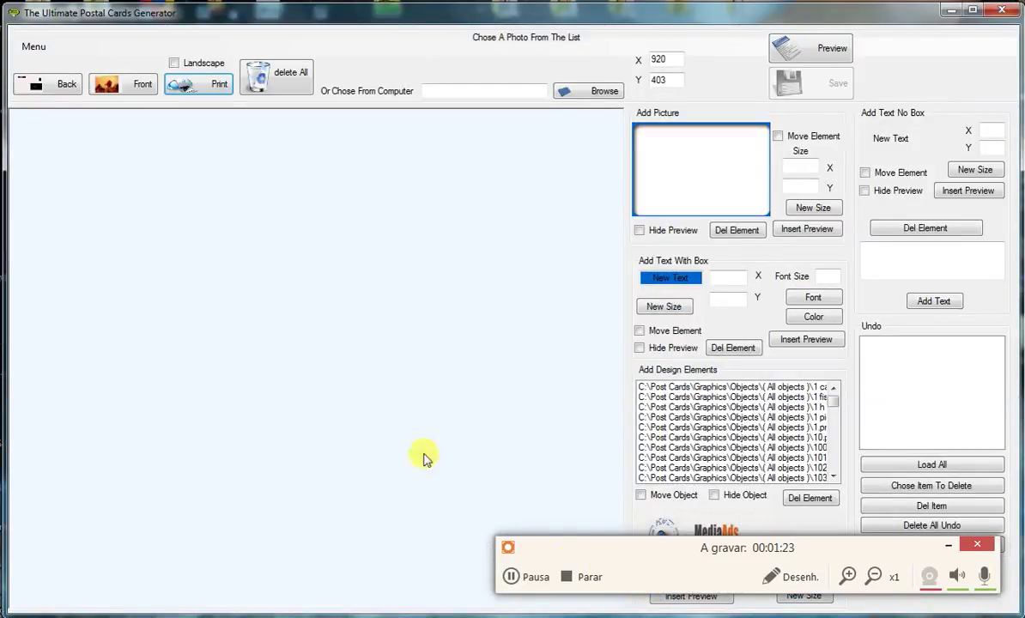
# - On the card front, choose adler-3334192_1920.jpg and drag the eagle photo near the card centre
pyautogui.click(60, 85)
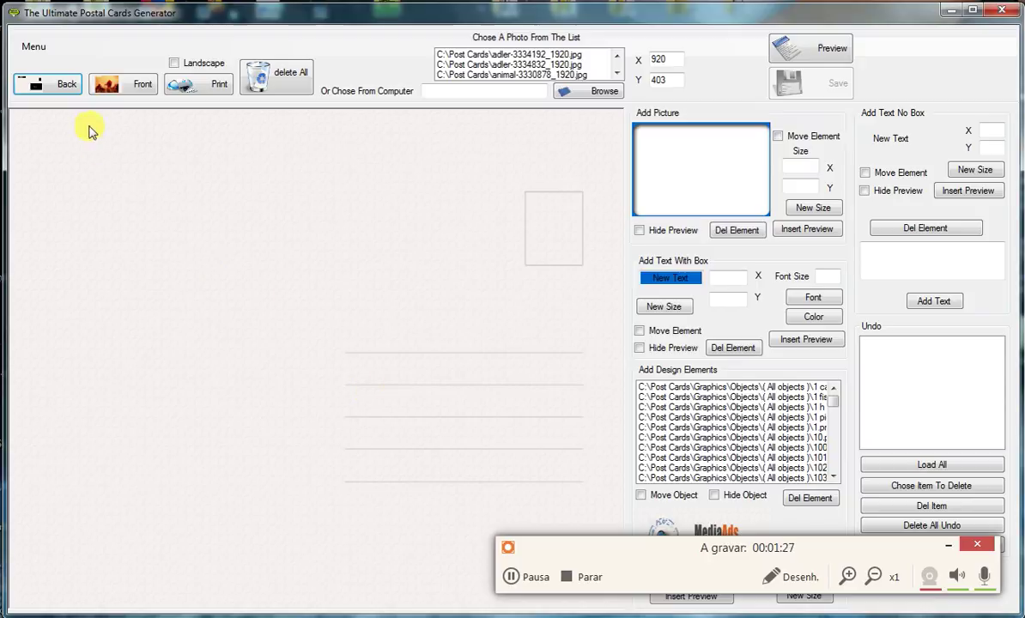
pyautogui.click(107, 84)
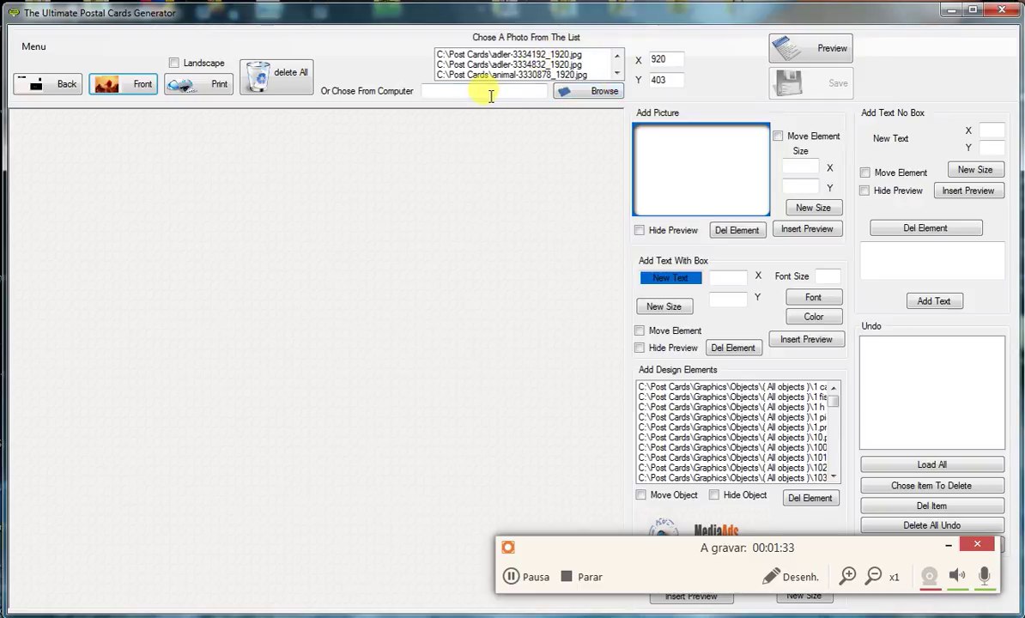
pyautogui.click(528, 54)
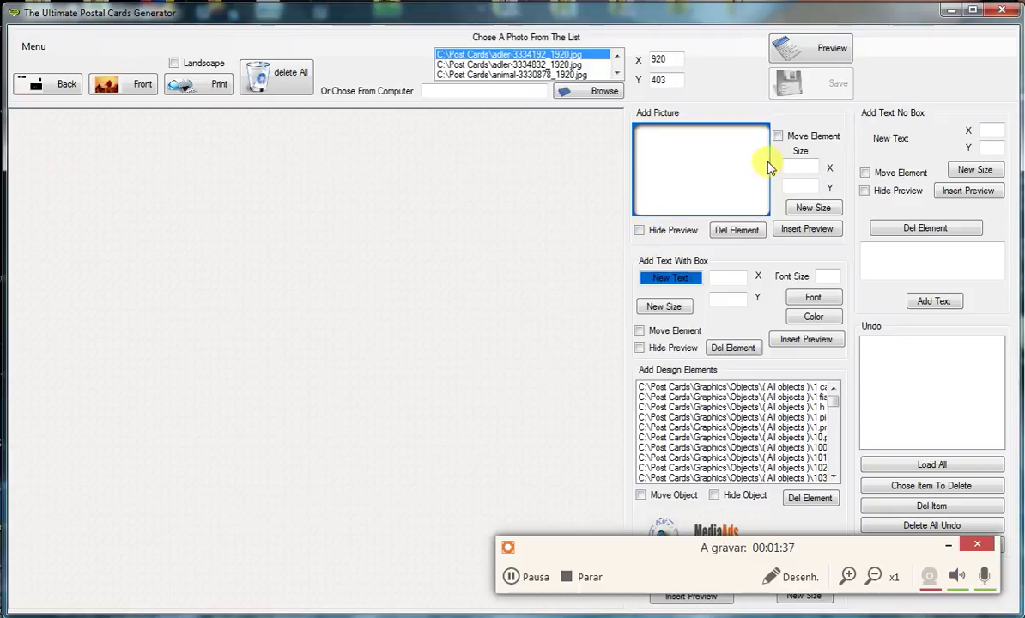
pyautogui.click(777, 137)
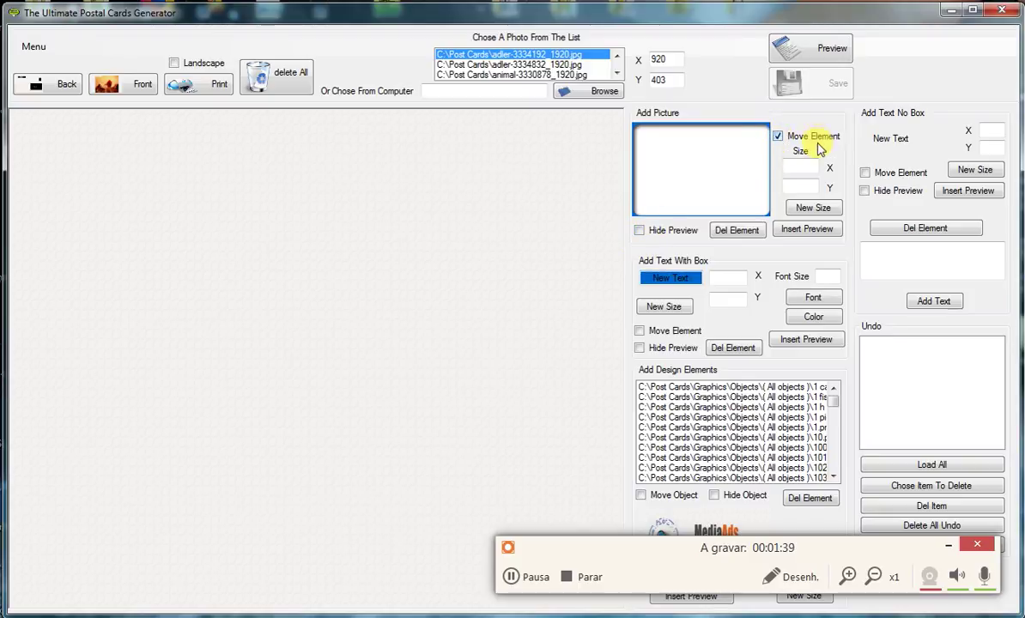
pyautogui.moveTo(297, 227); pyautogui.dragTo(211, 282)
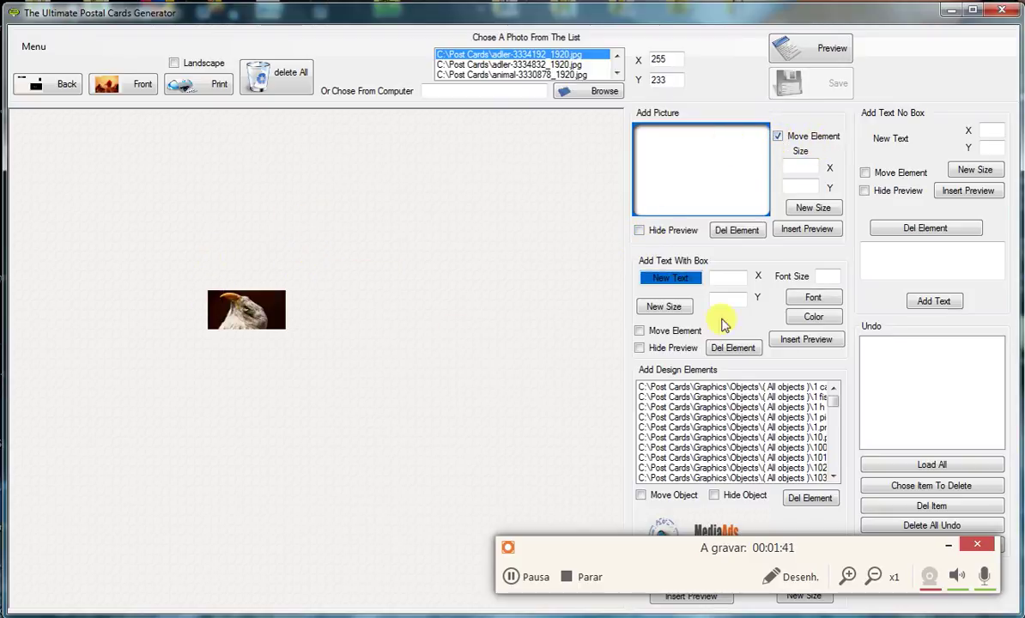
# - Resize the eagle photo to 500 by 400
pyautogui.click(804, 165)
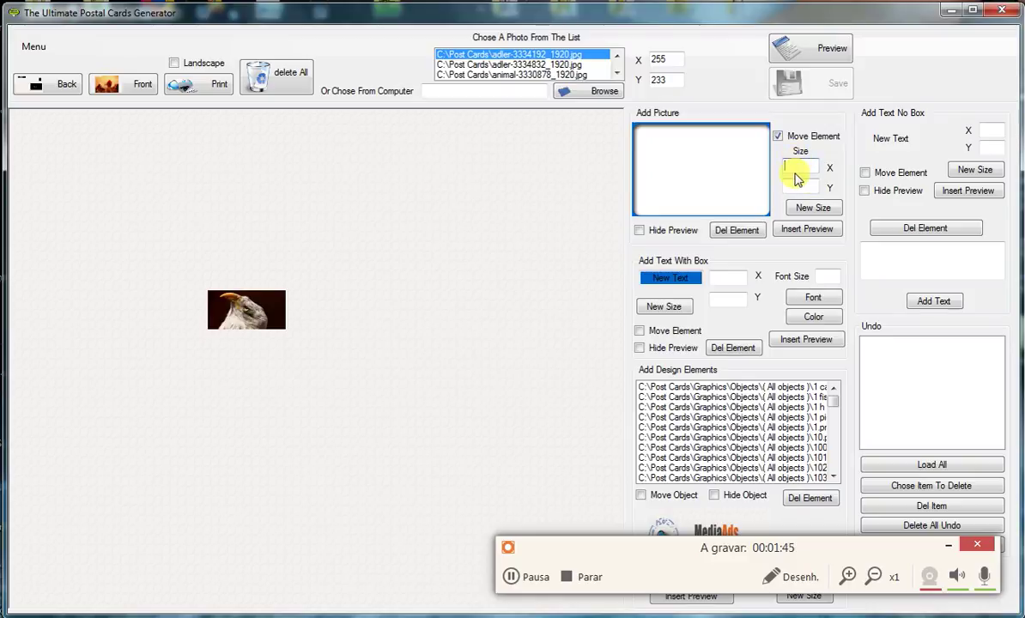
pyautogui.write('500')
pyautogui.click(806, 186)
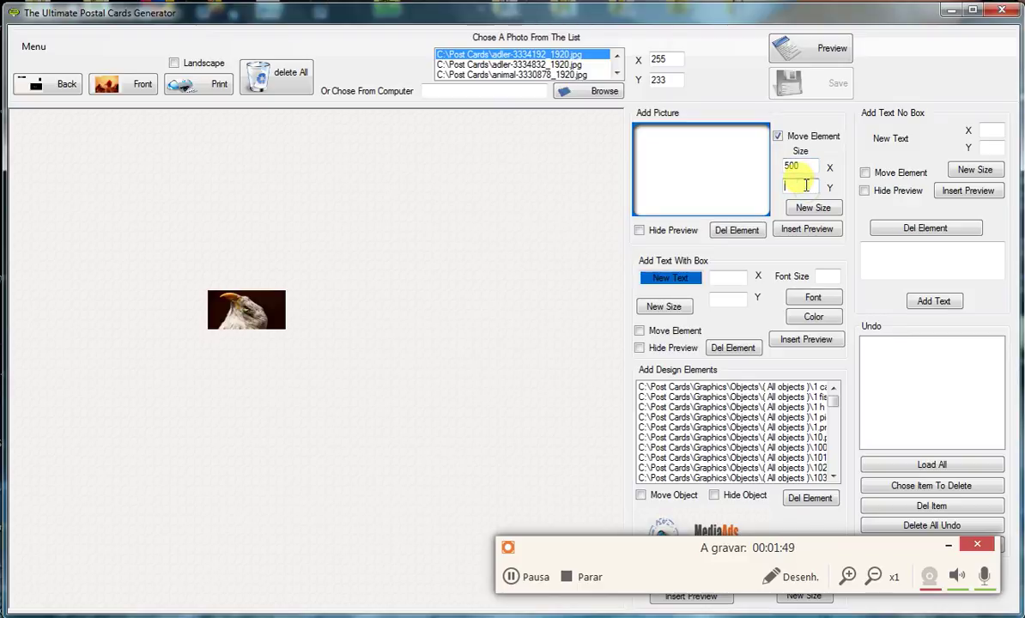
pyautogui.write('400')
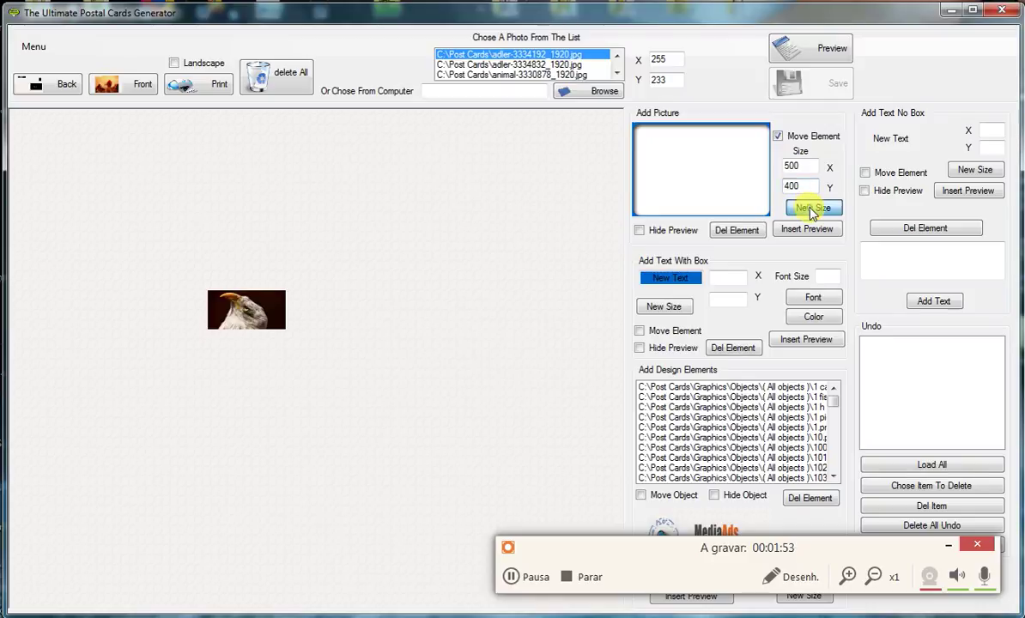
pyautogui.click(813, 208)
# - Move the eagle photo to the top-left and resize it to 700 by 600
pyautogui.moveTo(59, 169); pyautogui.dragTo(9, 112)
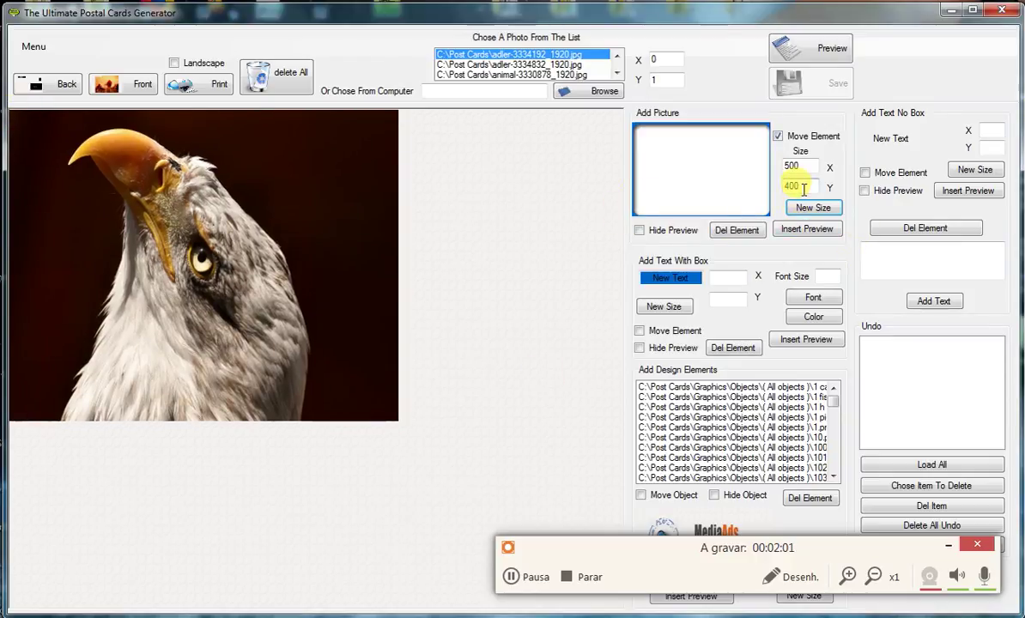
pyautogui.click(790, 166)
pyautogui.press('BackSpace')
pyautogui.write('7')
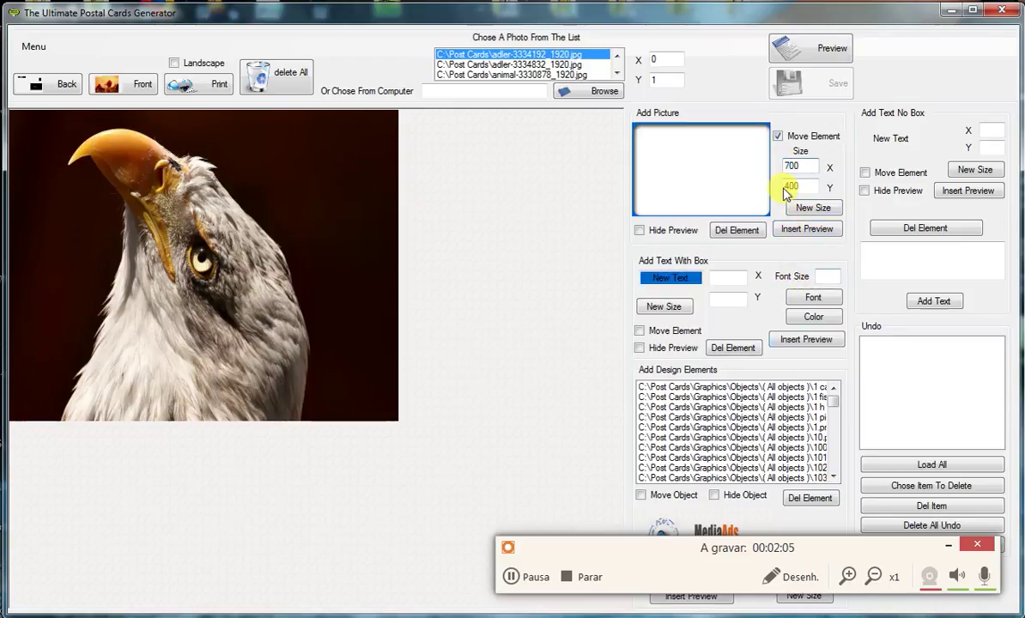
pyautogui.click(784, 187)
pyautogui.press('BackSpace')
pyautogui.write('6')
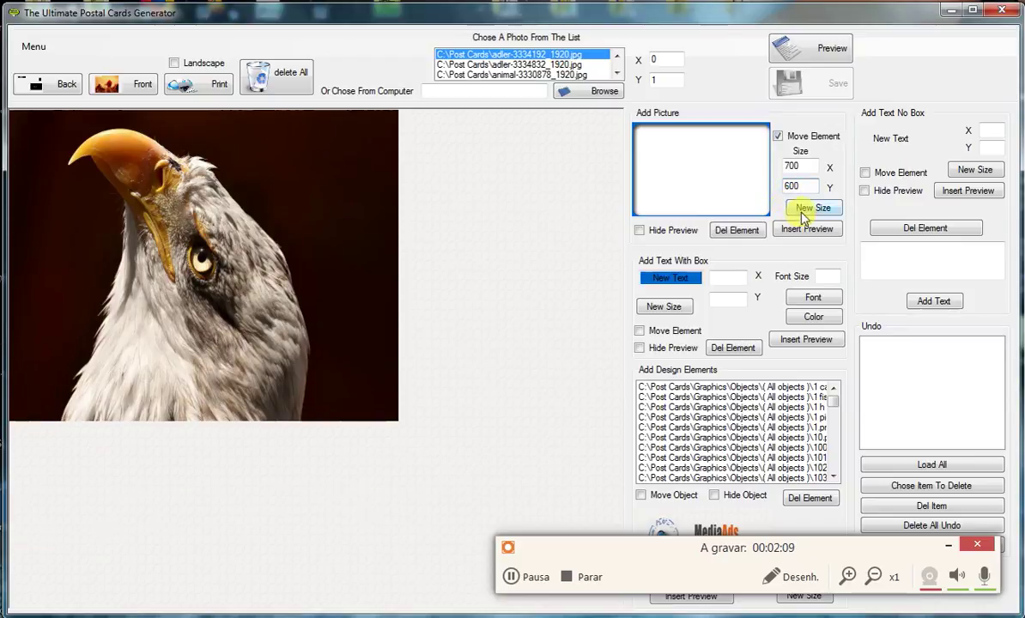
pyautogui.click(804, 211)
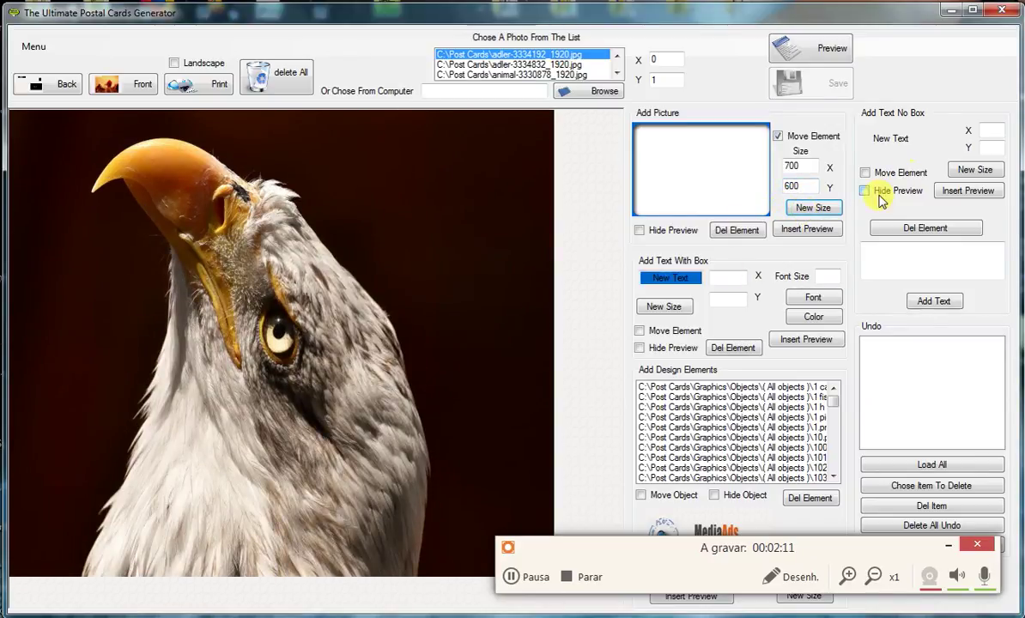
# - Realign the photo into the top-left corner and change its height to 550
pyautogui.moveTo(581, 144); pyautogui.dragTo(9, 114)
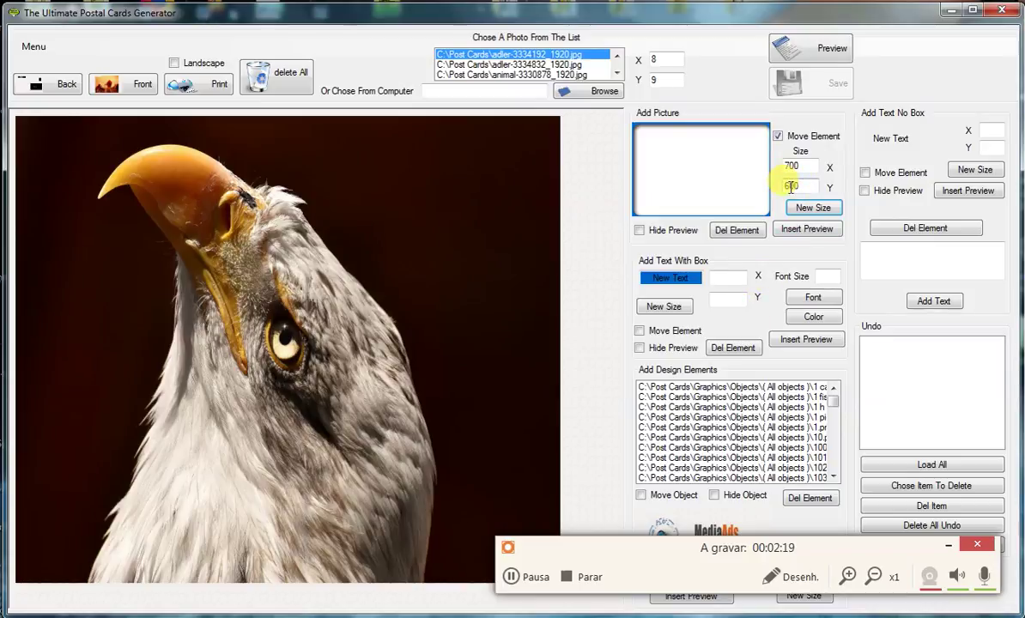
pyautogui.moveTo(798, 186); pyautogui.dragTo(768, 196)
pyautogui.write('5')
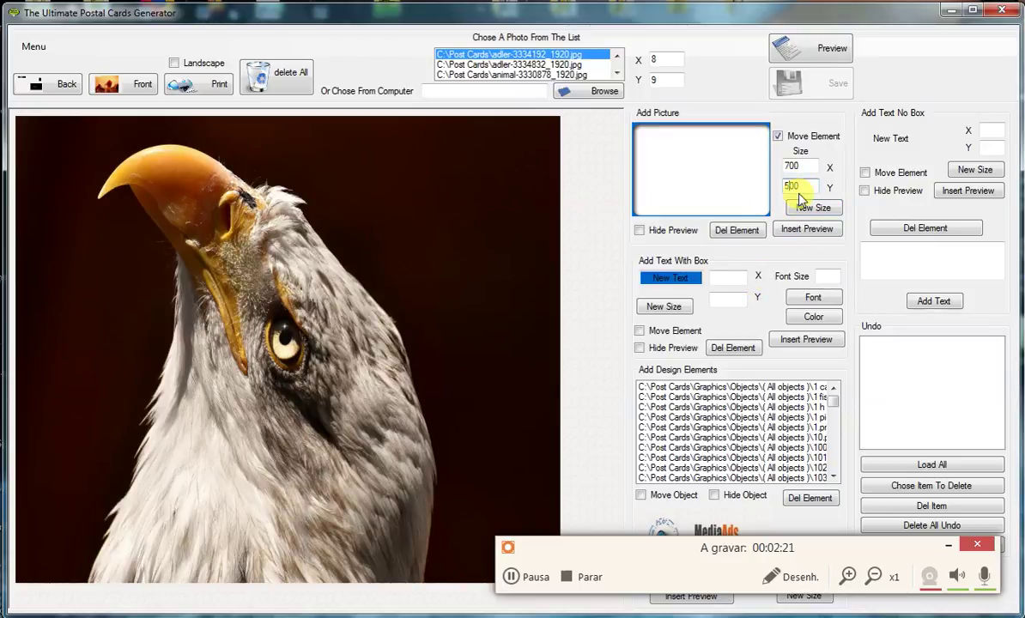
pyautogui.write('5')
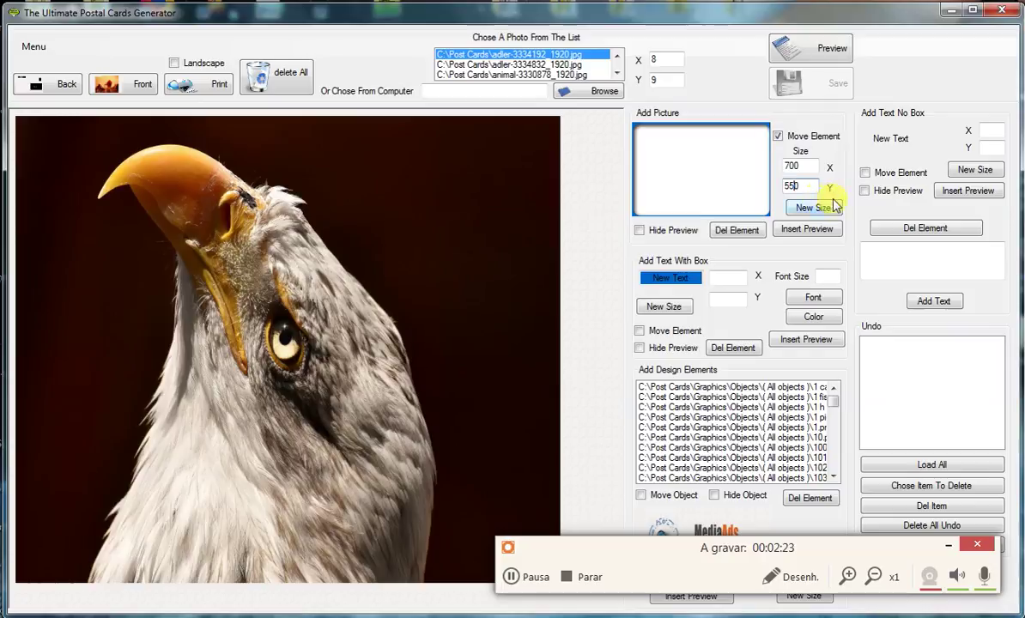
pyautogui.click(822, 210)
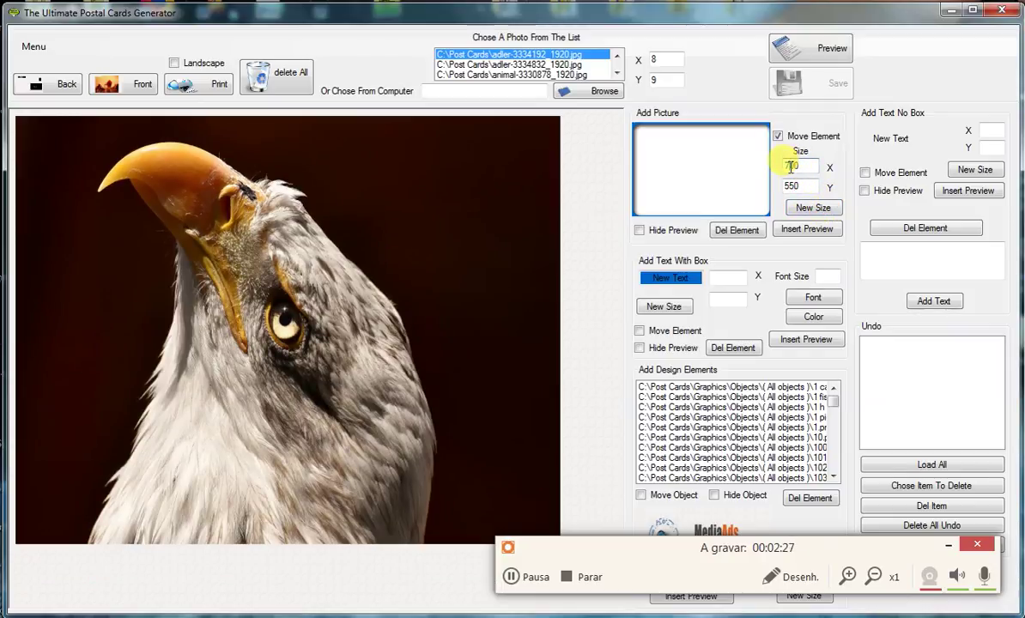
# - Set the photo width to 780 and nudge it slightly up and left
pyautogui.write('6')
pyautogui.click(812, 207)
pyautogui.click(798, 170)
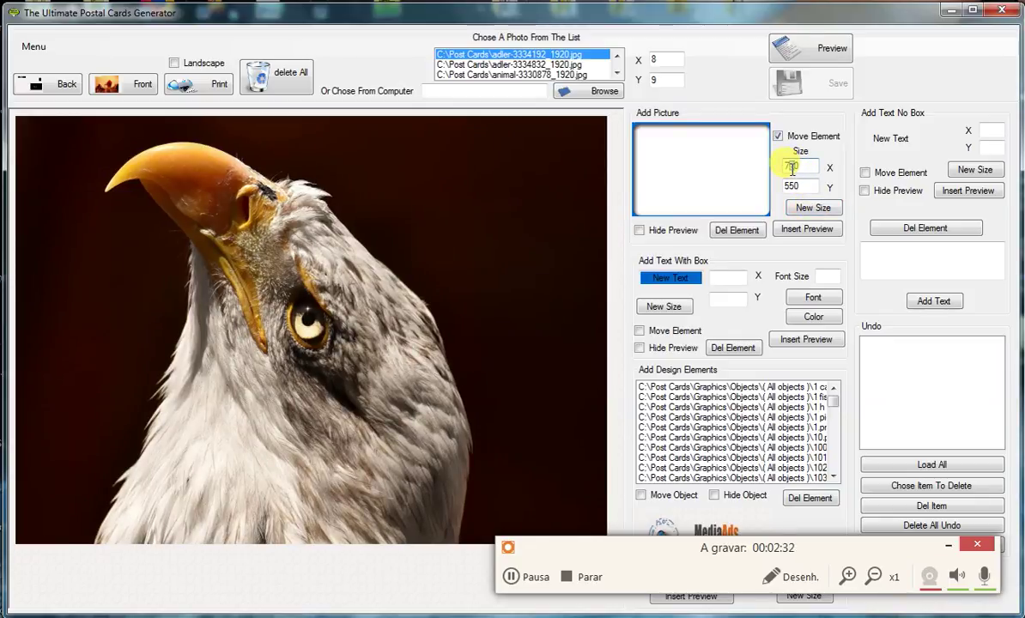
pyautogui.press('BackSpace')
pyautogui.press('BackSpace')
pyautogui.write('80')
pyautogui.click(813, 208)
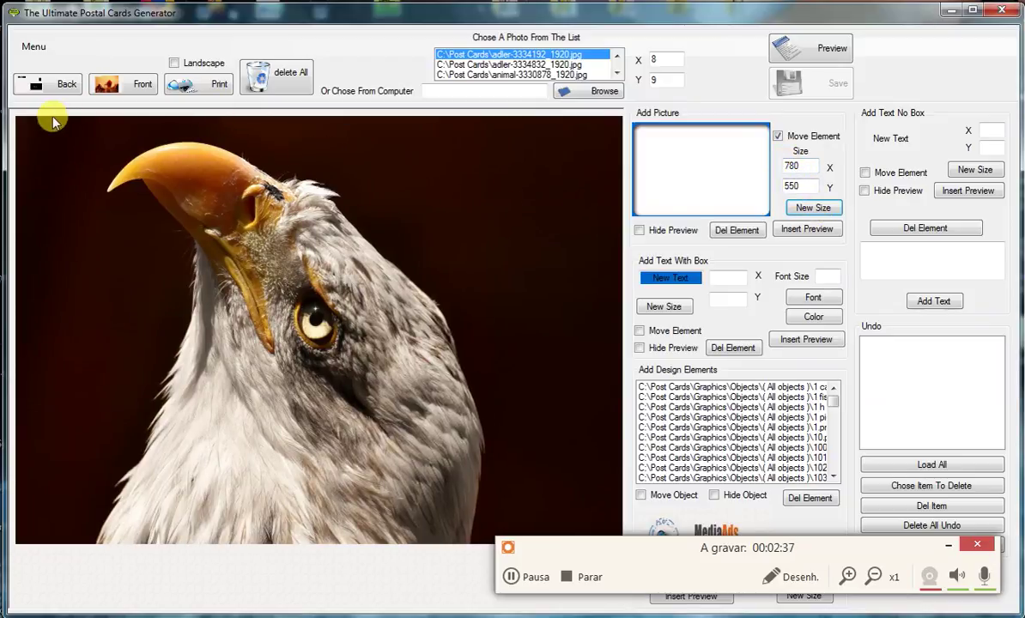
pyautogui.click(12, 121)
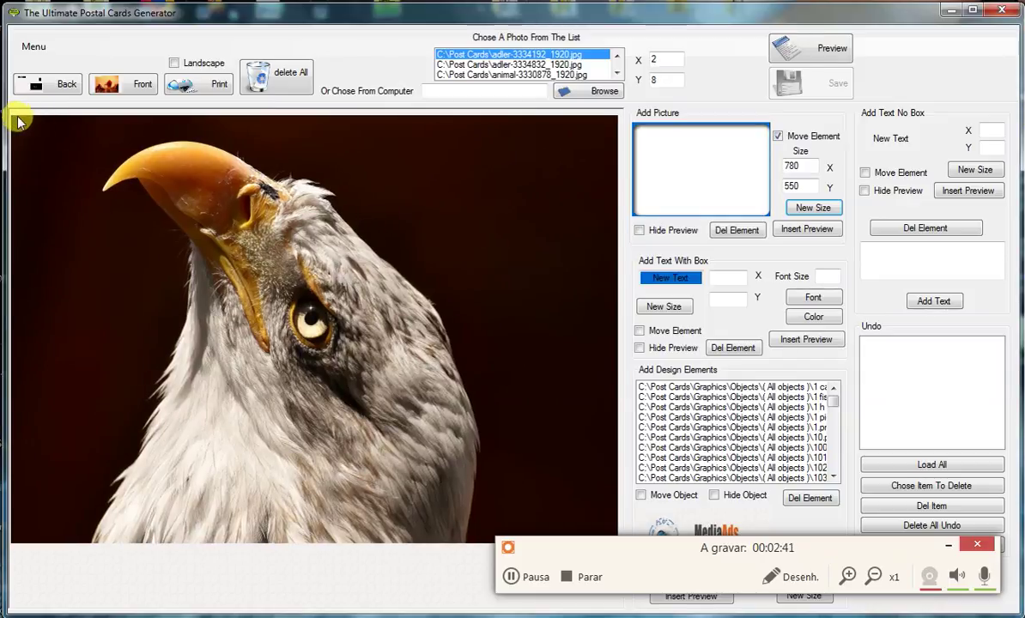
# - Bring the eagle photo back to the card's left and insert it into the card preview
pyautogui.click(621, 120)
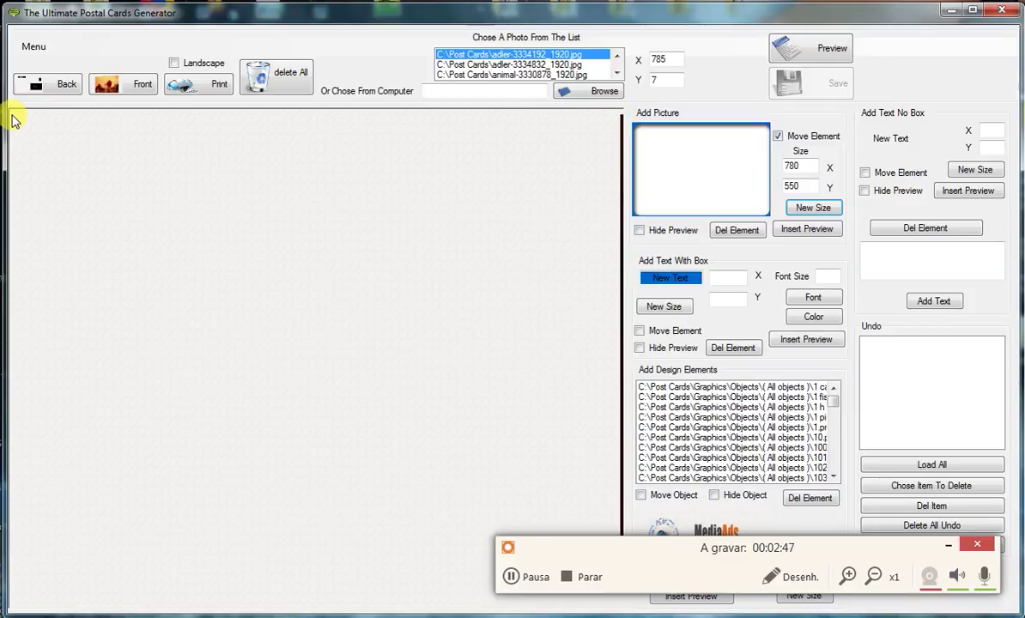
pyautogui.click(12, 121)
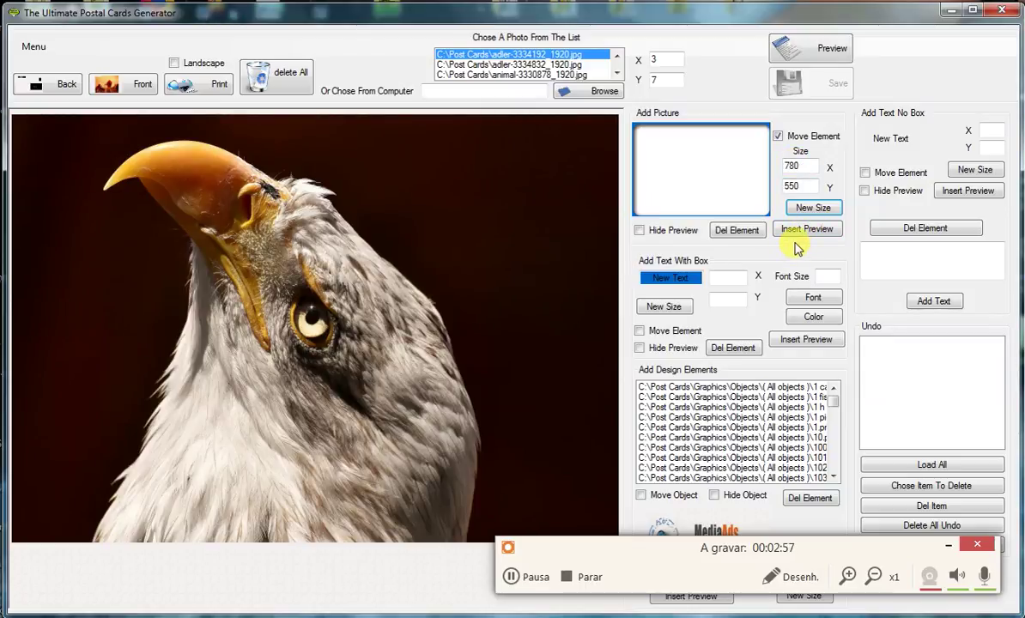
pyautogui.click(803, 230)
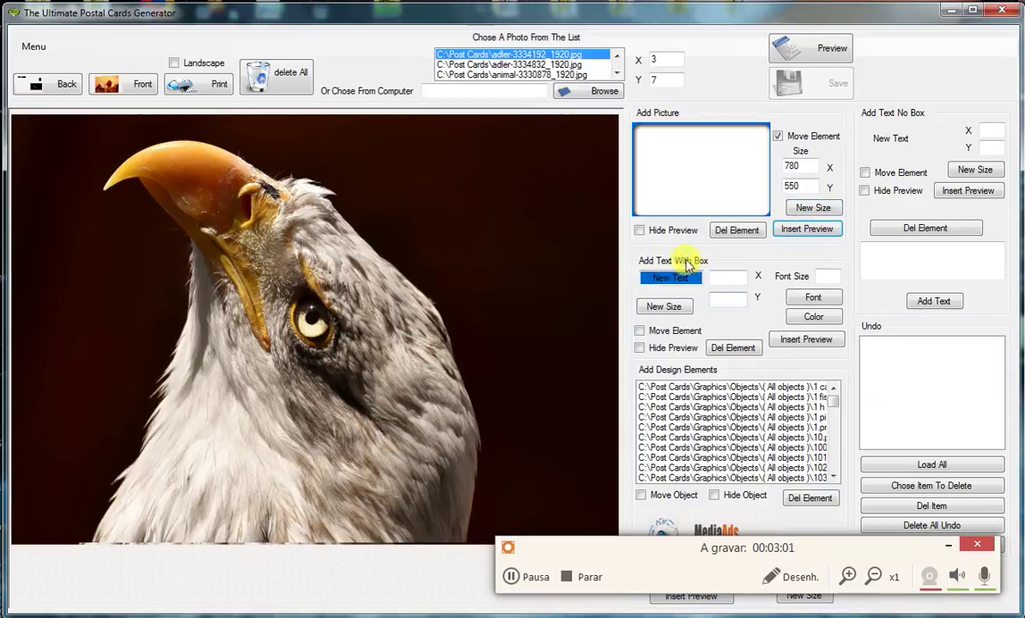
pyautogui.click(814, 139)
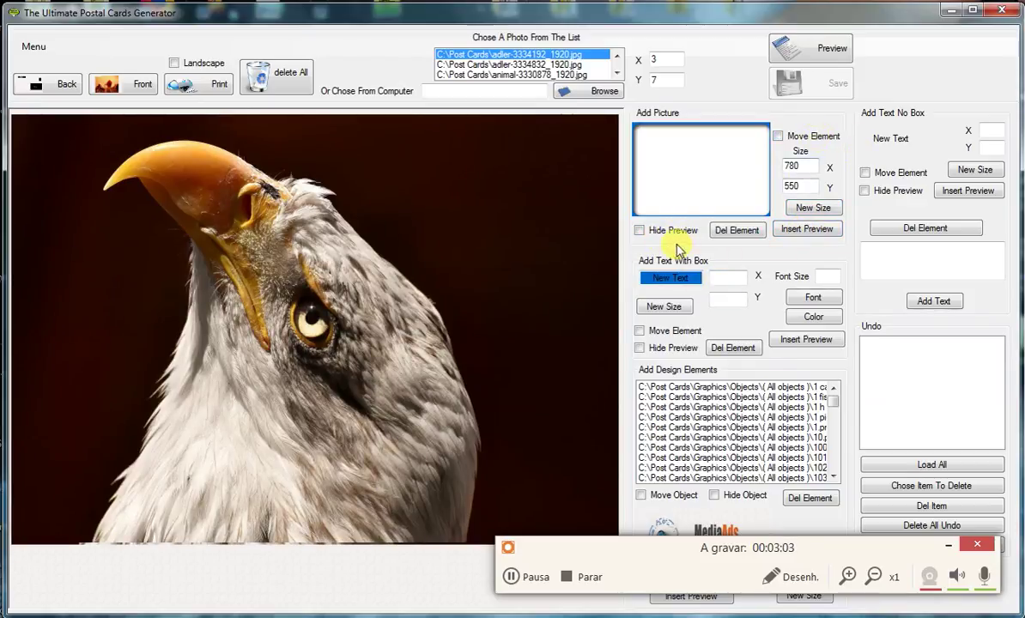
pyautogui.click(640, 230)
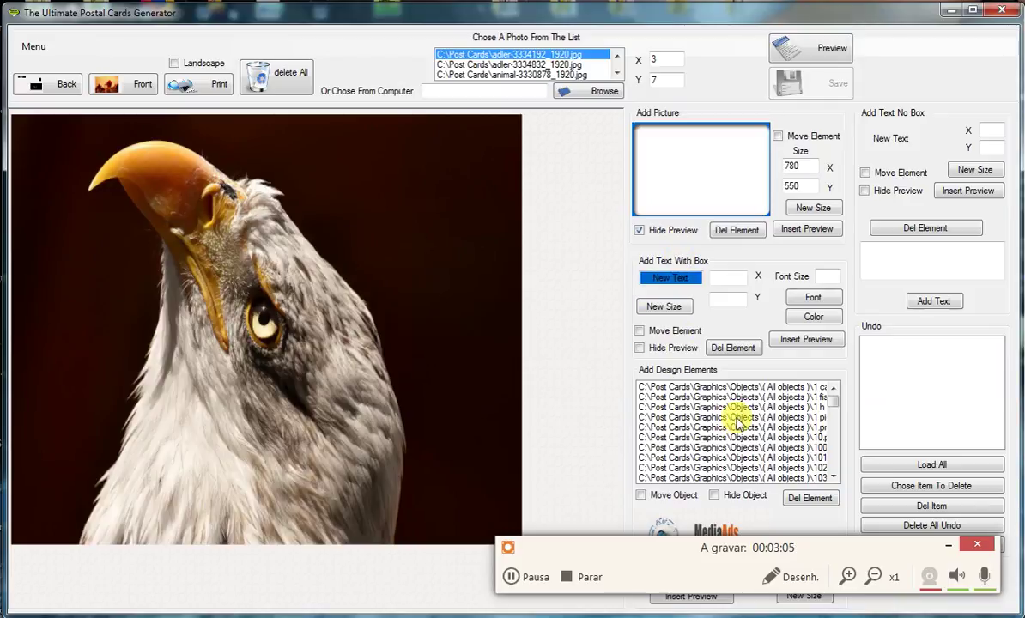
pyautogui.click(662, 235)
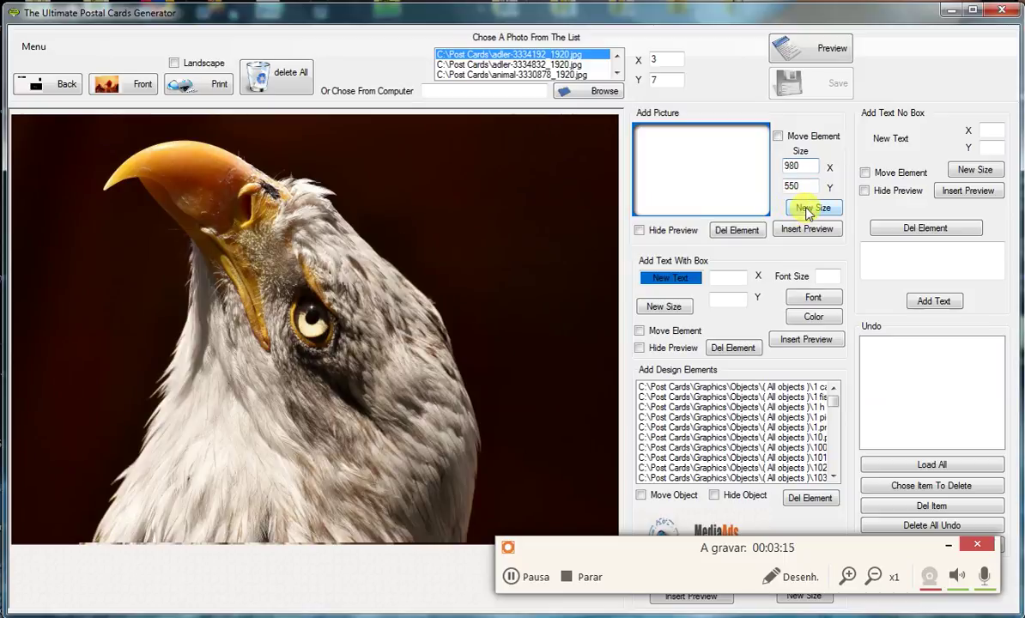
# - Resize the eagle photo to 980 by 650, insert it again and hide the preview
pyautogui.doubleClick(784, 189)
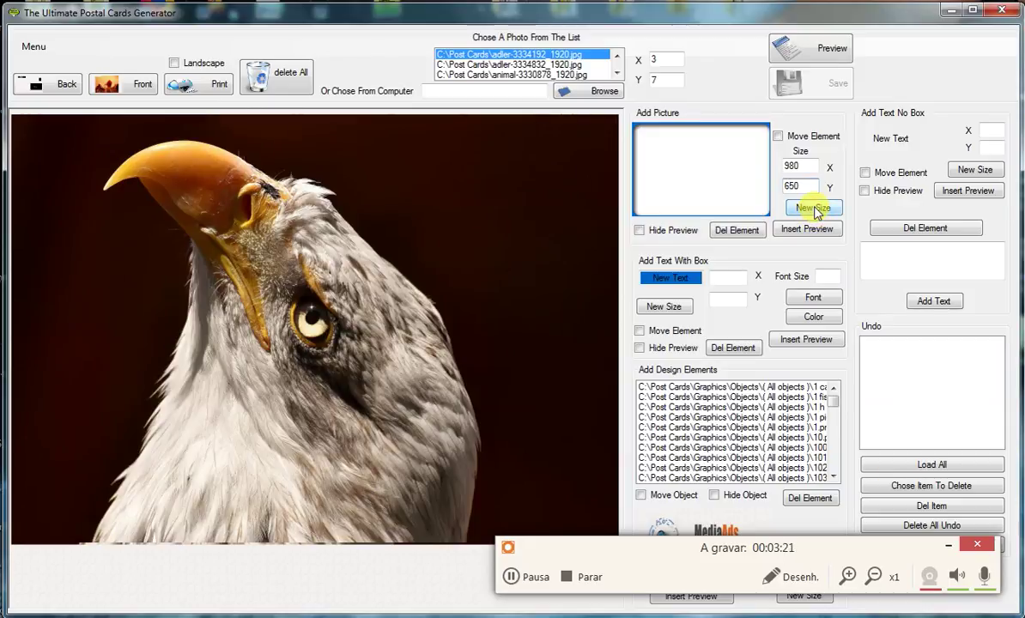
pyautogui.click(812, 208)
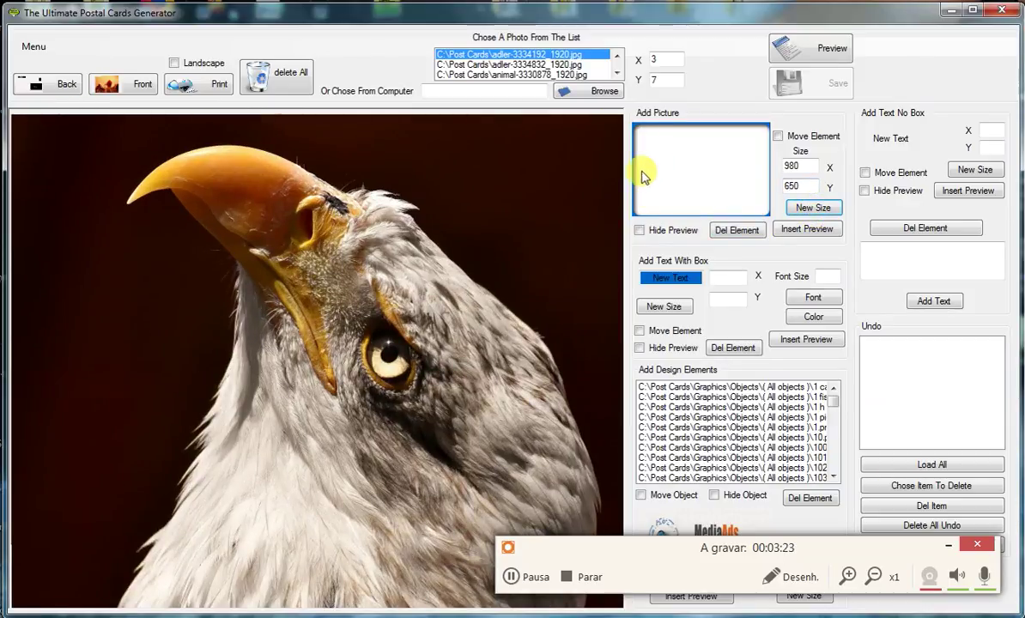
pyautogui.click(779, 136)
pyautogui.click(778, 137)
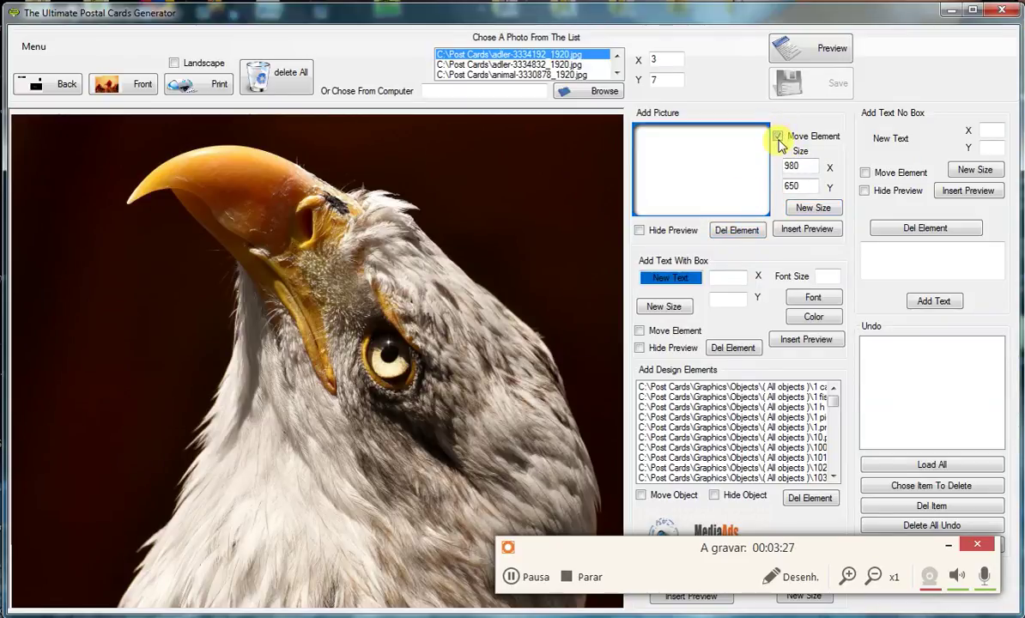
pyautogui.click(808, 228)
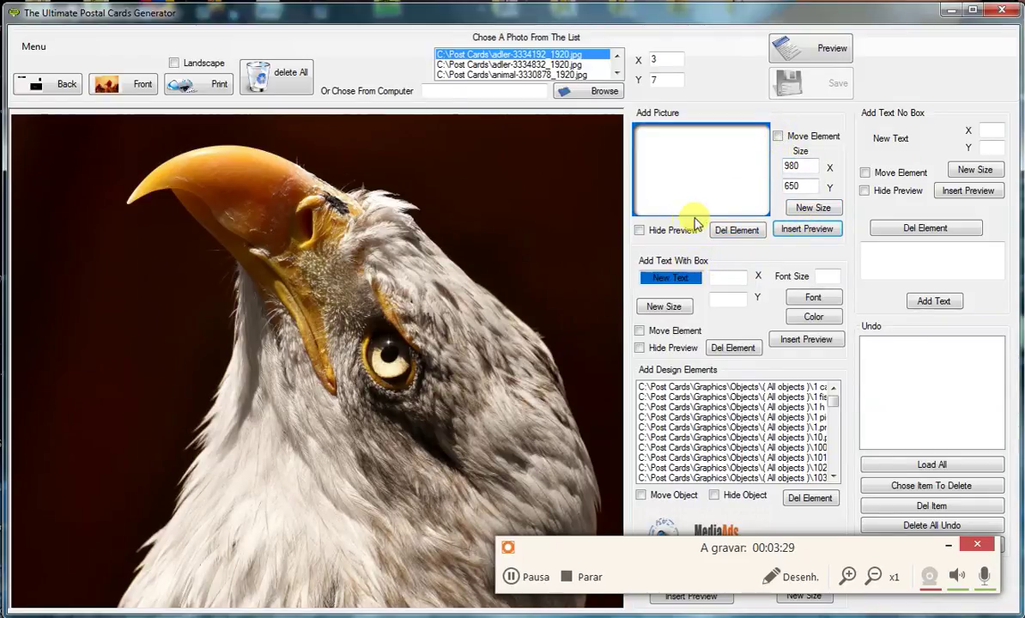
pyautogui.click(639, 230)
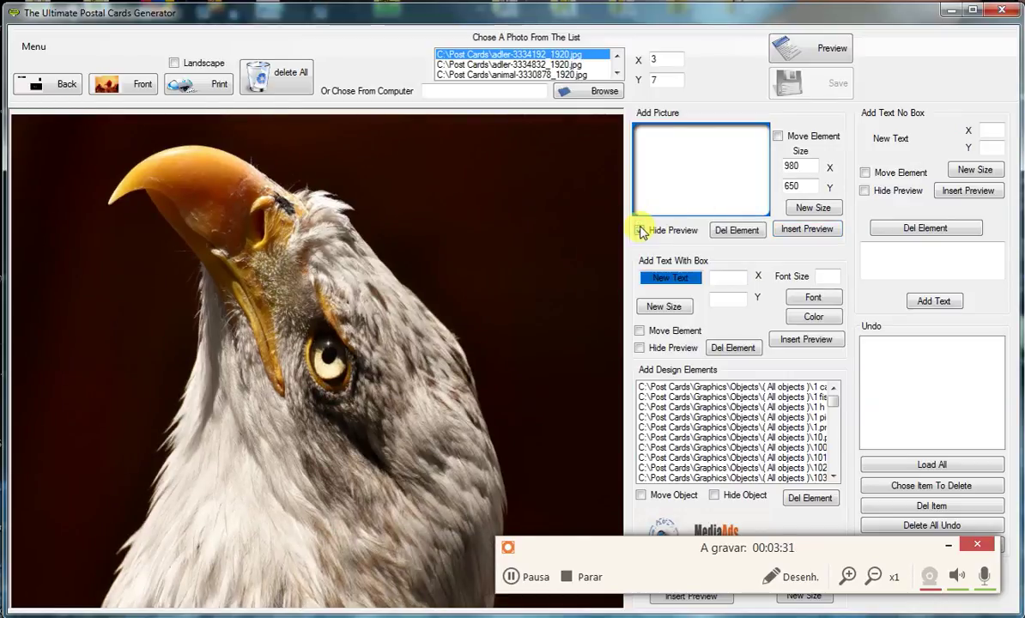
# - Switch the card to landscape, print the front to document.pdf and review the PDF
pyautogui.click(206, 89)
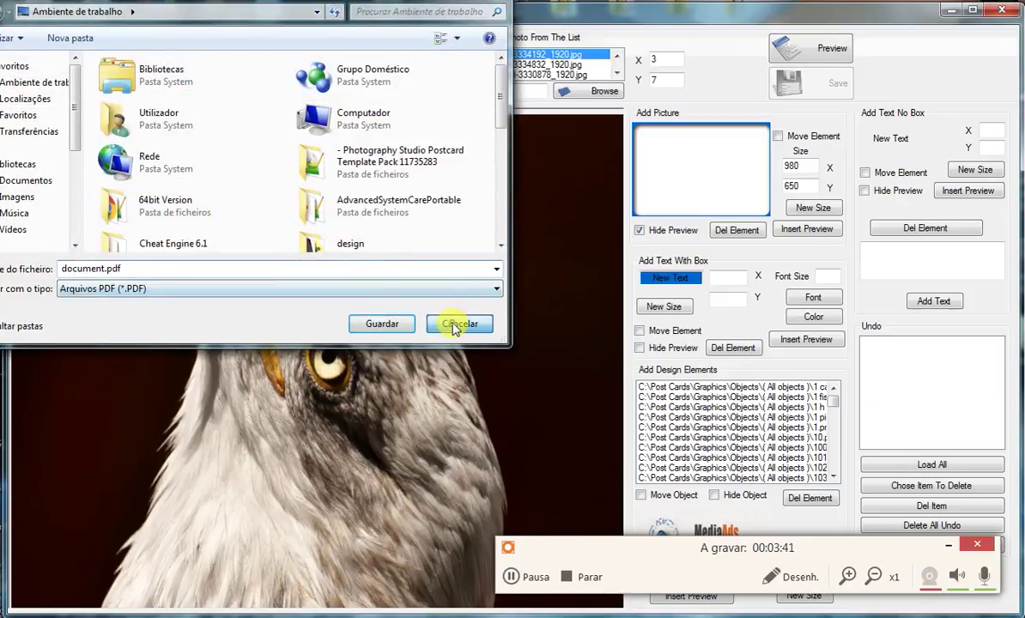
pyautogui.click(458, 323)
pyautogui.click(199, 66)
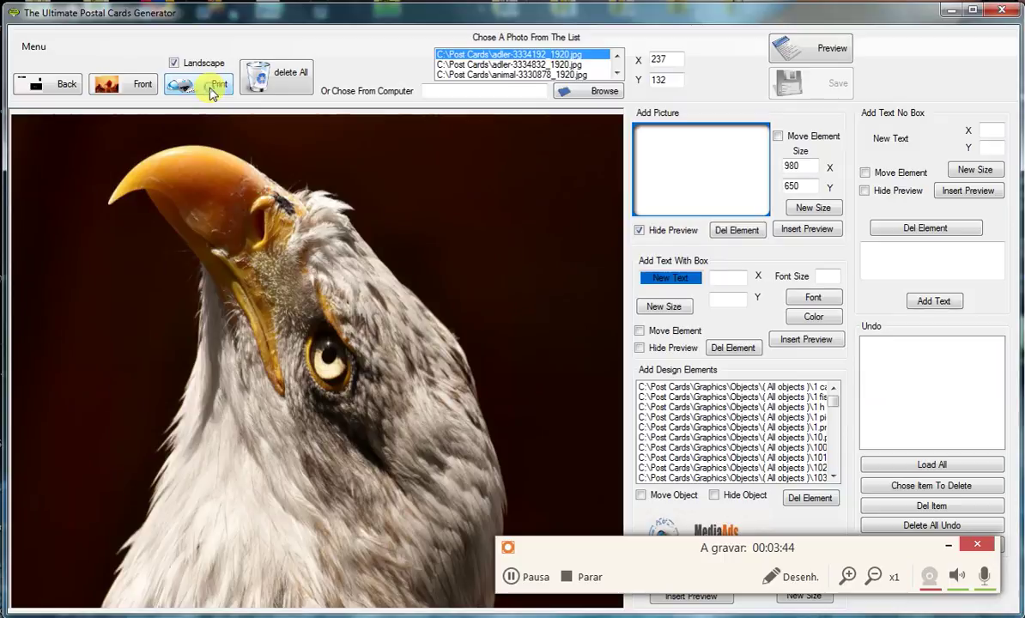
pyautogui.click(211, 89)
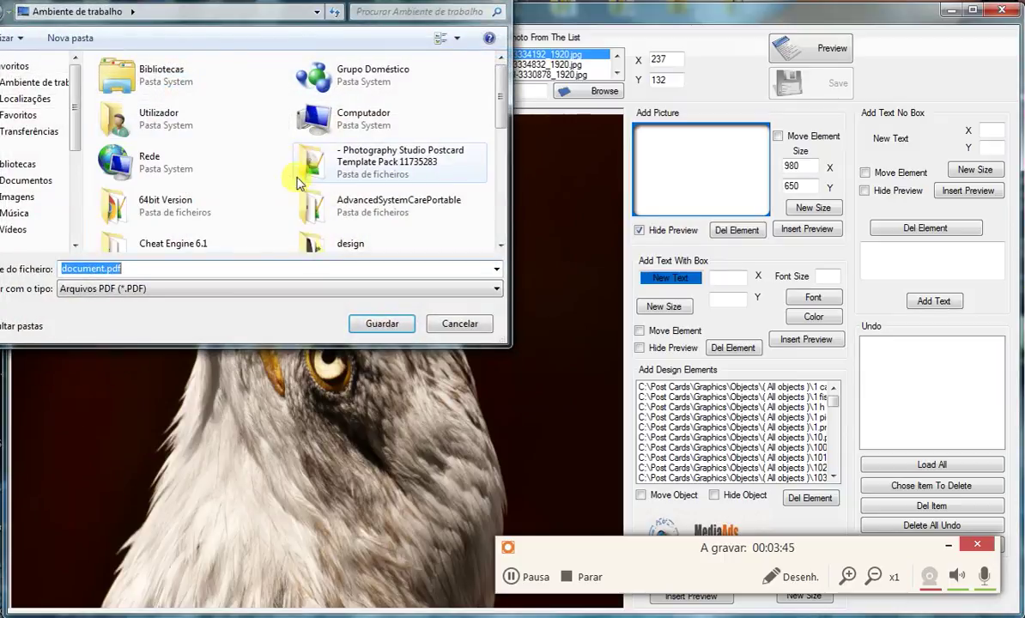
pyautogui.click(384, 322)
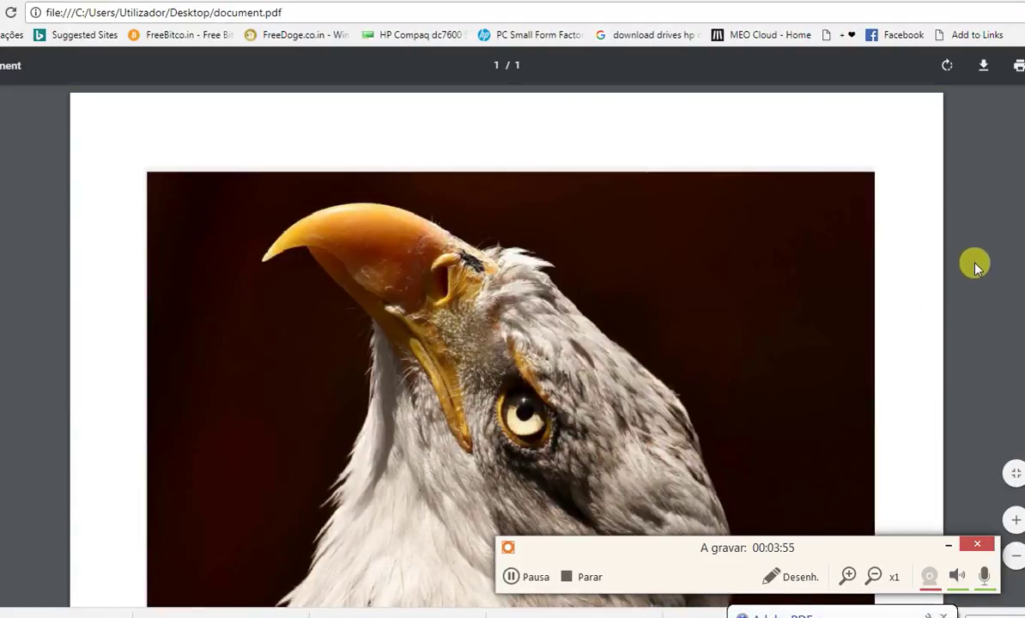
pyautogui.scroll(-1, 961, 262)
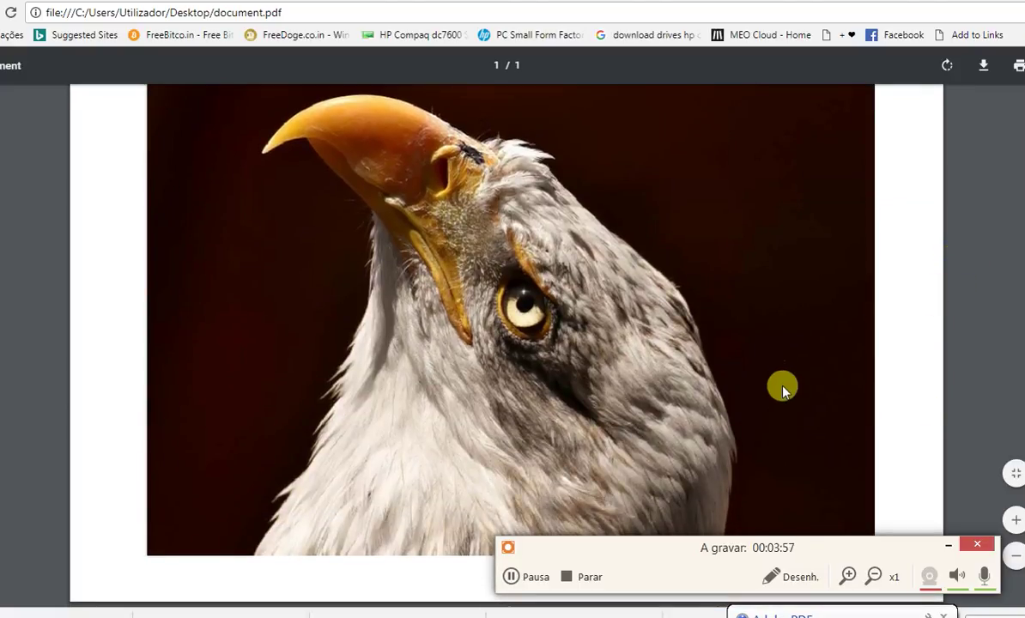
pyautogui.scroll(1, 914, 309)
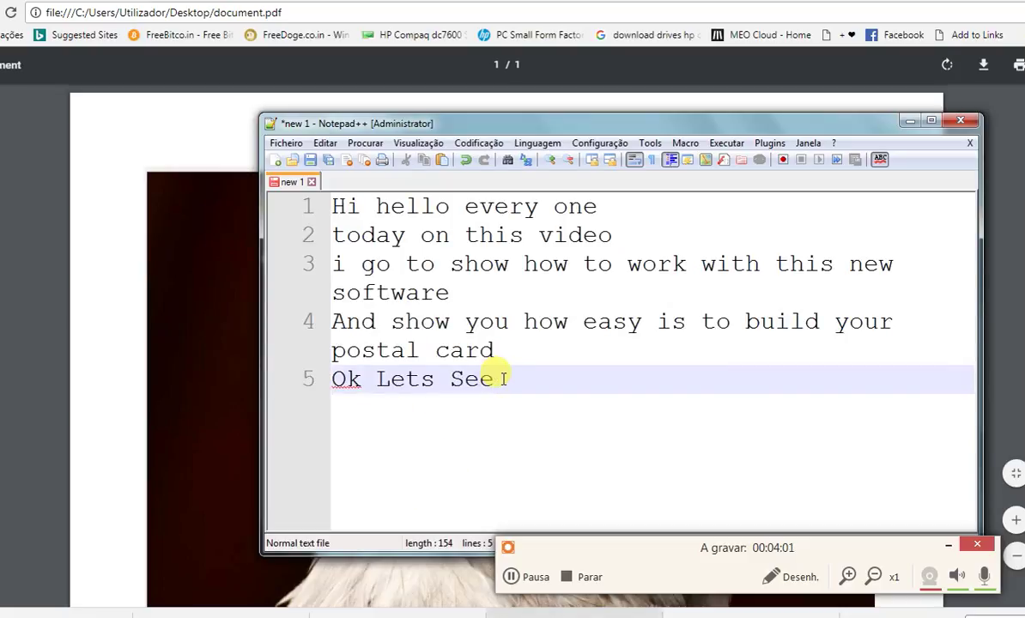
# - Replace the notes with 'Its easy like one button click' and 'lets see the backside'
pyautogui.moveTo(495, 378); pyautogui.dragTo(133, 178)
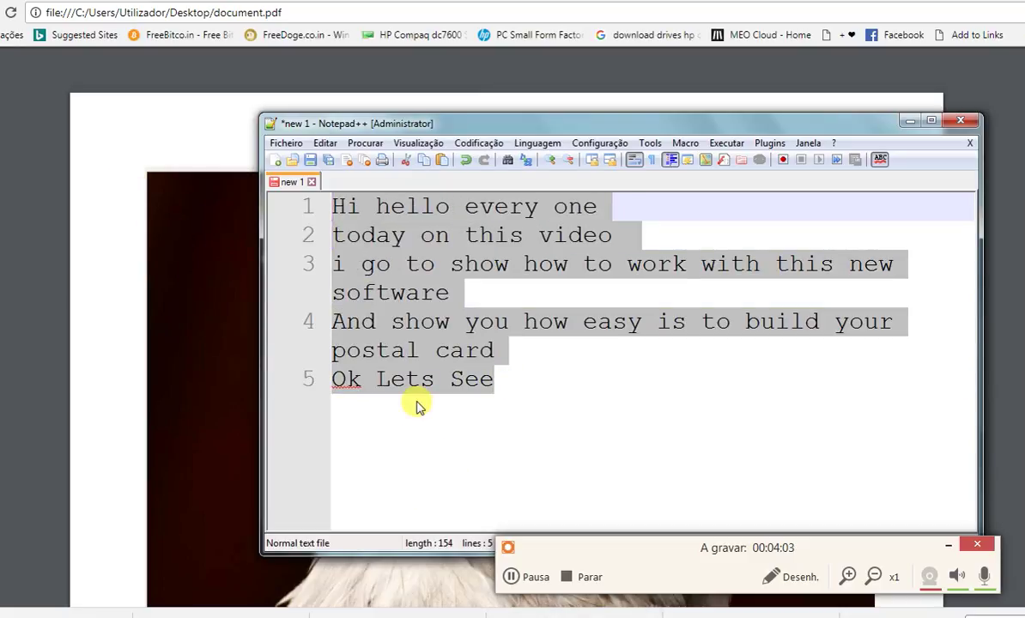
pyautogui.press('BackSpace')
pyautogui.write('Its eas')
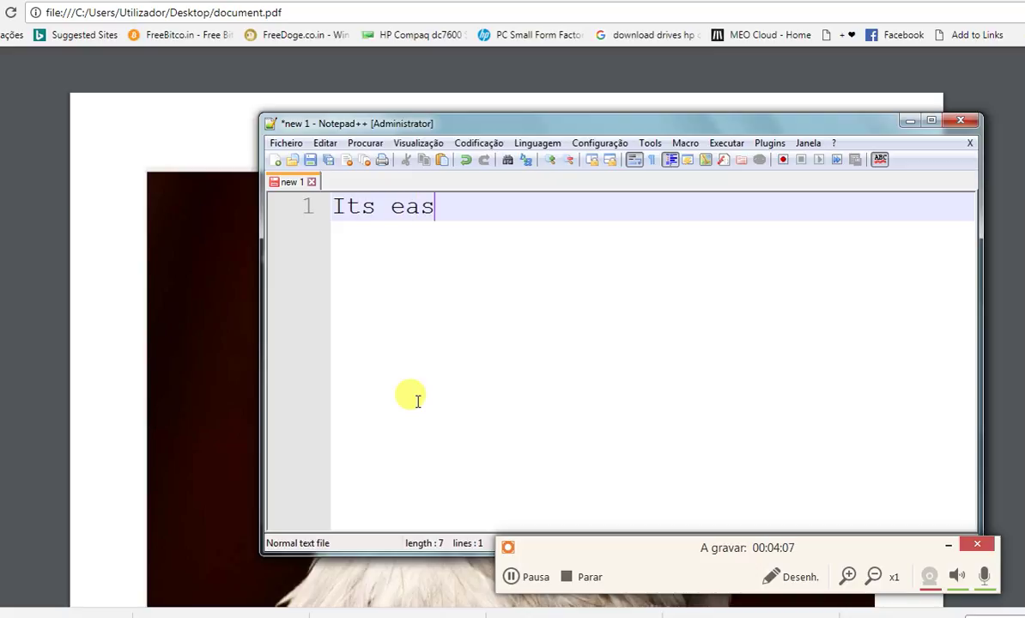
pyautogui.write('y like ')
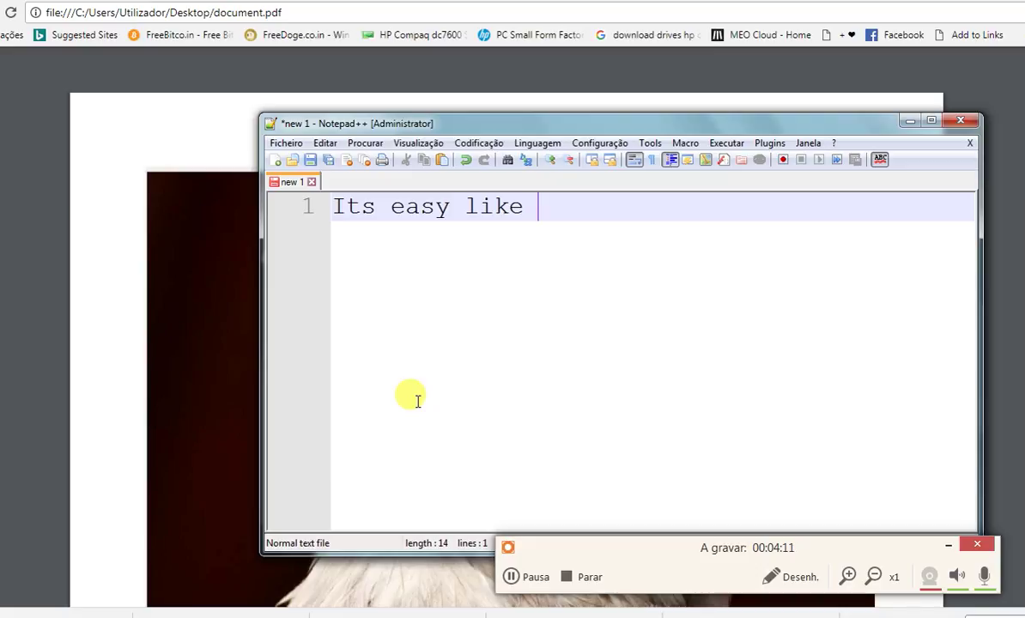
pyautogui.write('one but')
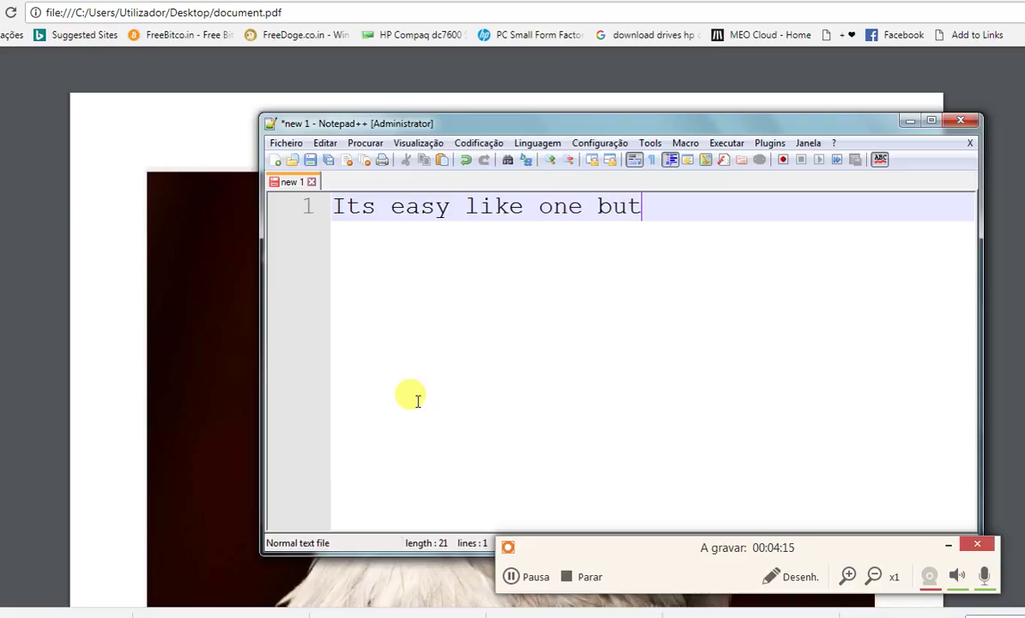
pyautogui.write('ton click')
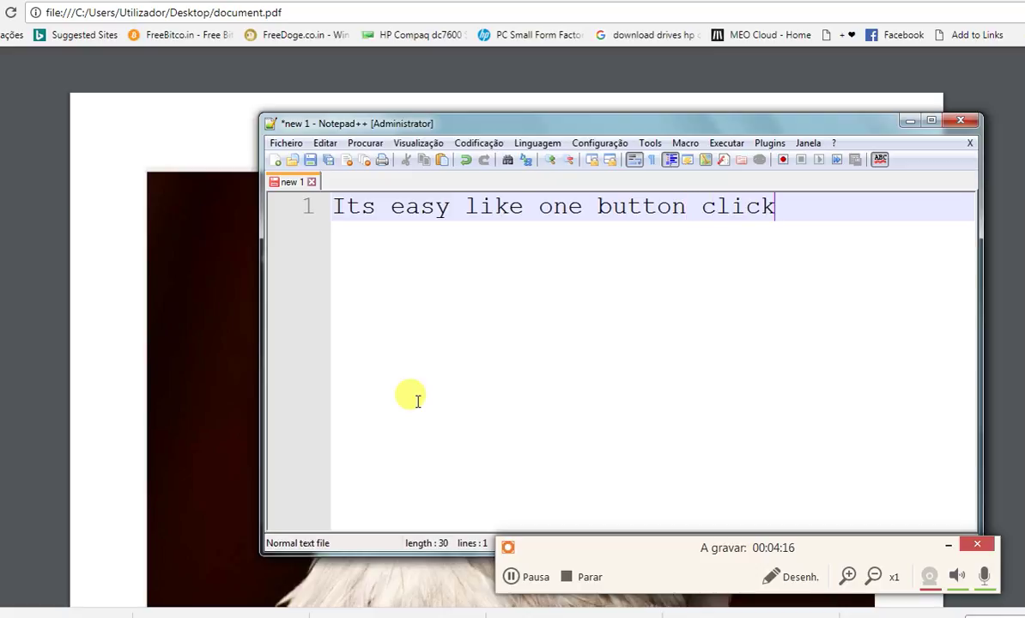
pyautogui.press('Return')
pyautogui.write('l')
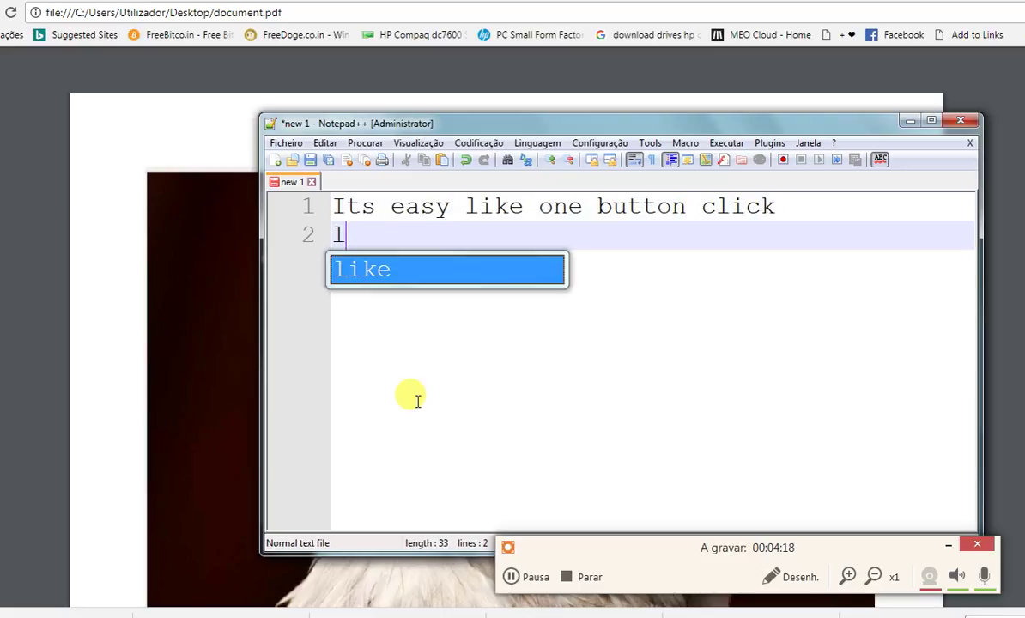
pyautogui.write('ets se')
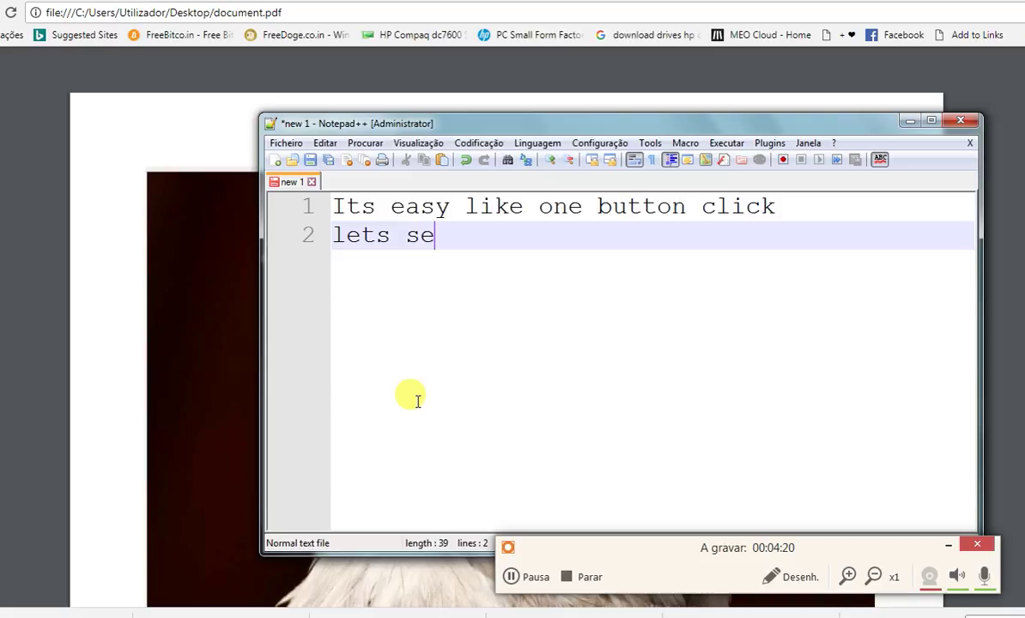
pyautogui.write('e the backside')
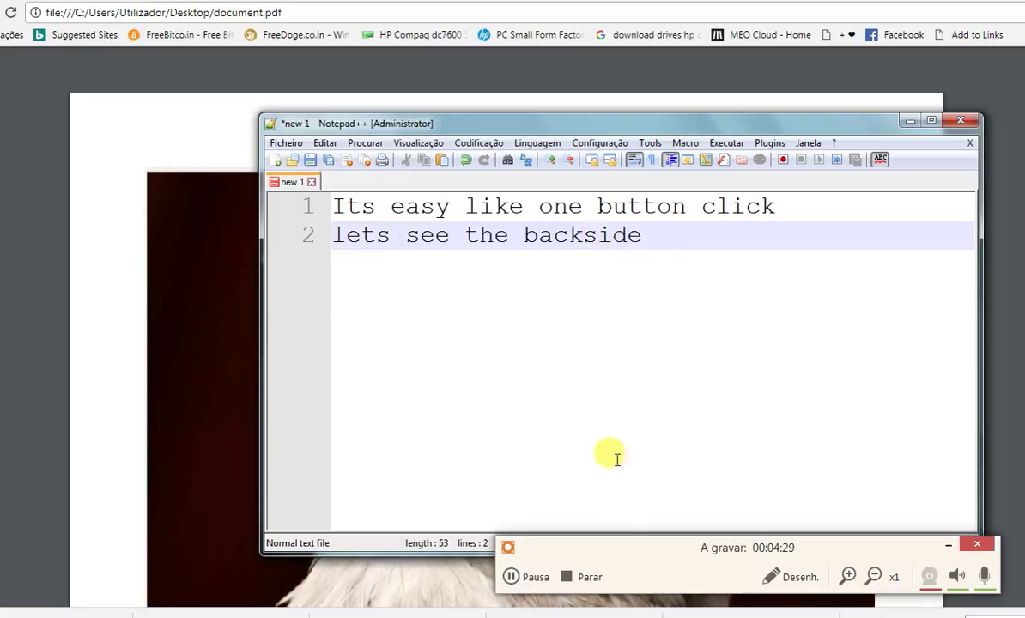
# - Switch the generator to the card back, show the preview and delete the eagle photo there
pyautogui.hotkey('alt', 'Tab')
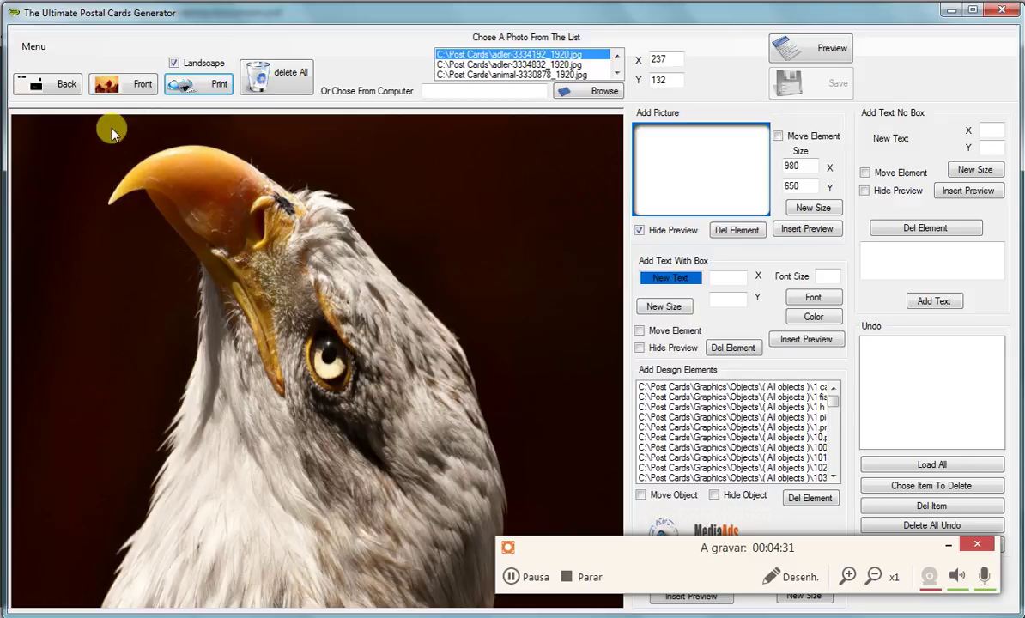
pyautogui.click(128, 85)
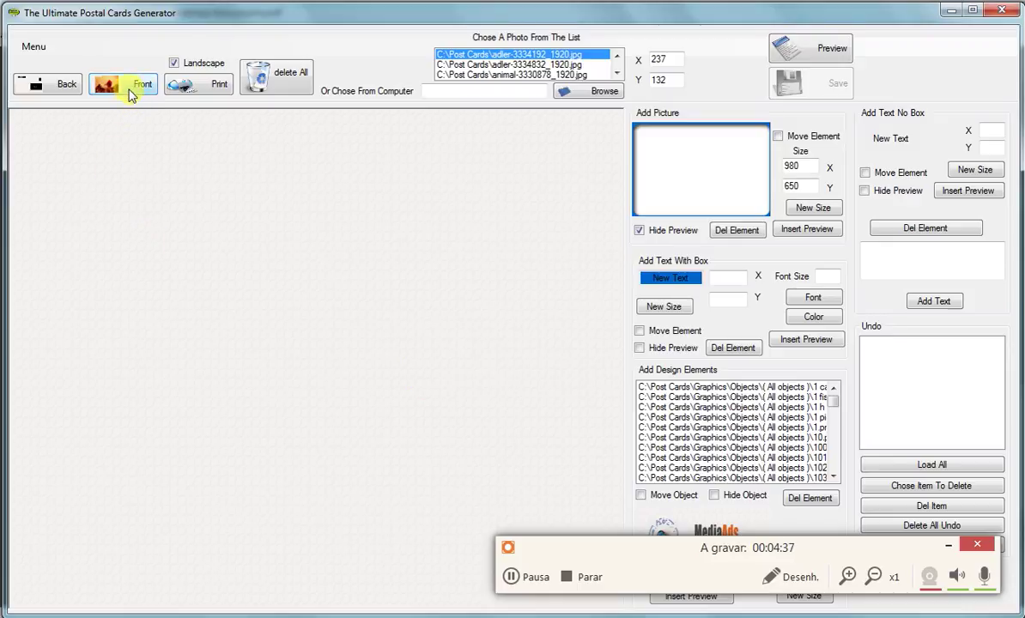
pyautogui.click(45, 84)
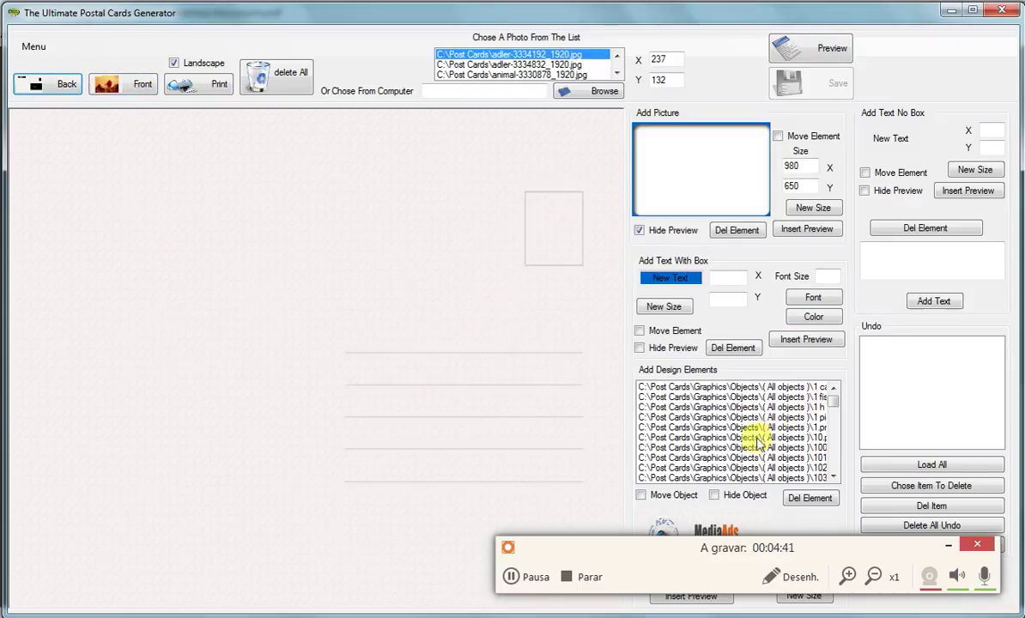
pyautogui.click(640, 230)
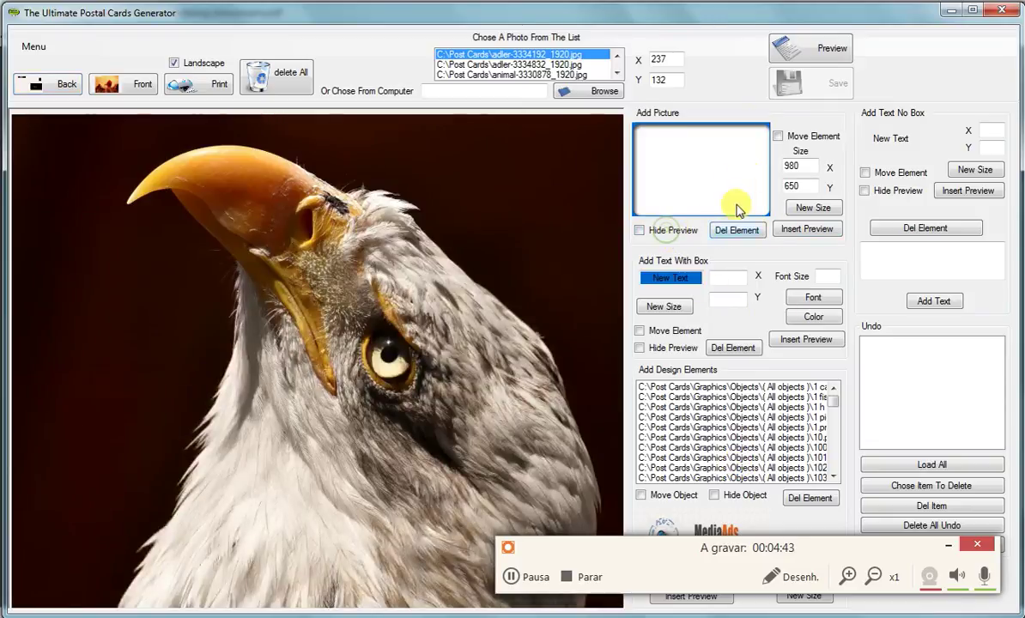
pyautogui.click(778, 137)
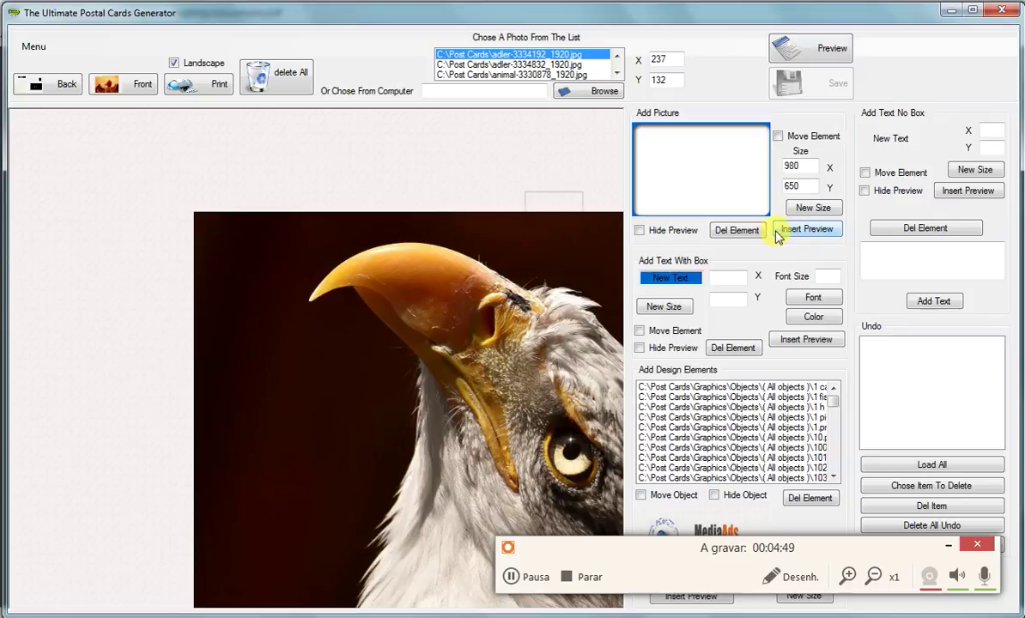
pyautogui.click(738, 230)
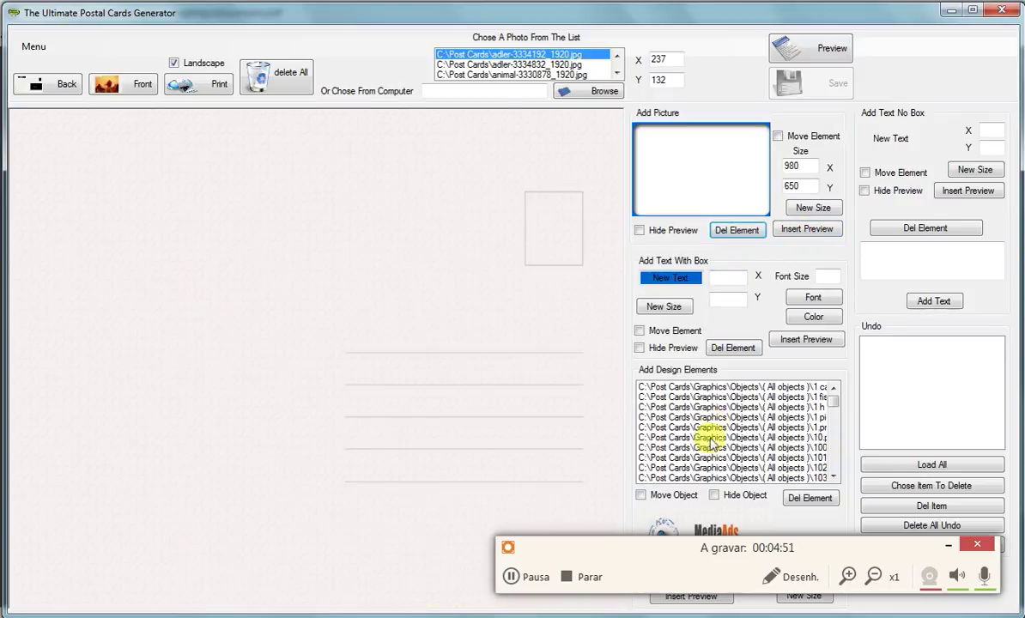
pyautogui.click(640, 495)
# - Add a design element, choose the book icon and drag it to the card back's top-left
pyautogui.click(224, 378)
pyautogui.click(725, 400)
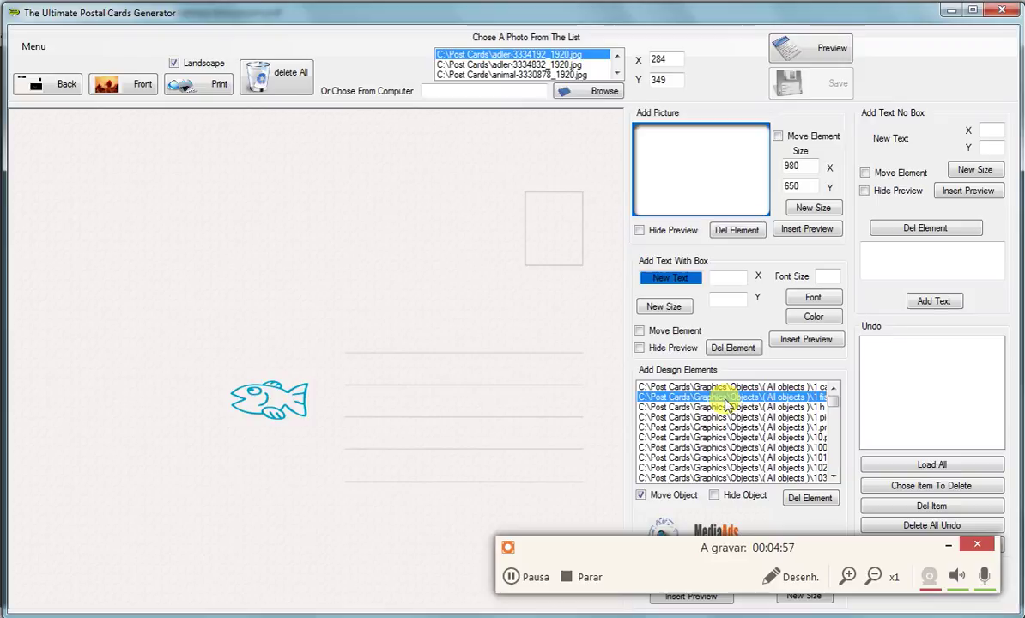
pyautogui.press('Down')
pyautogui.press('Down')
pyautogui.press('Down')
pyautogui.press('Down')
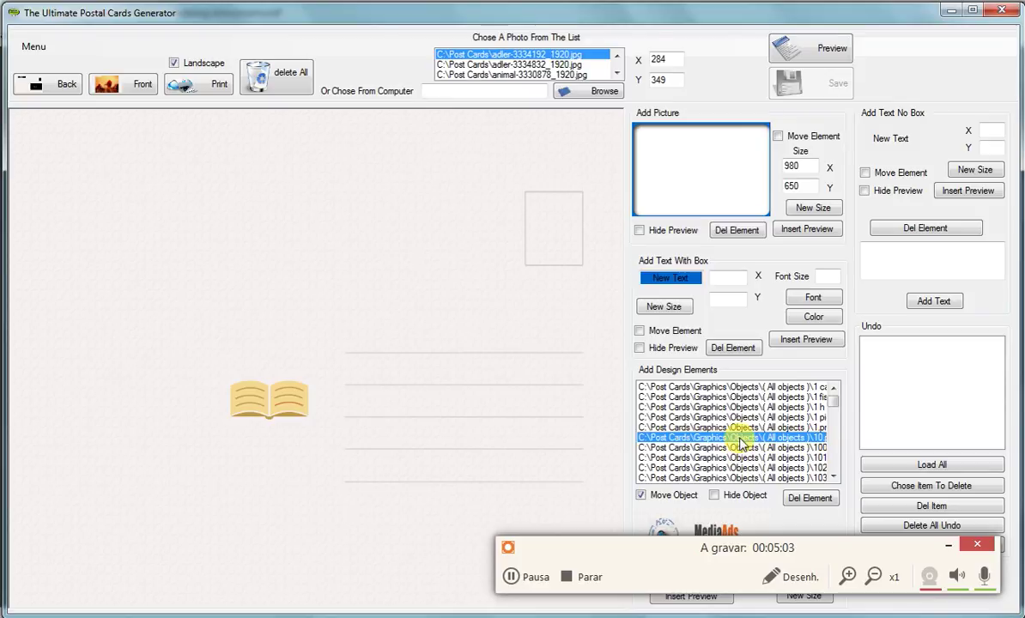
pyautogui.moveTo(233, 386); pyautogui.dragTo(114, 280)
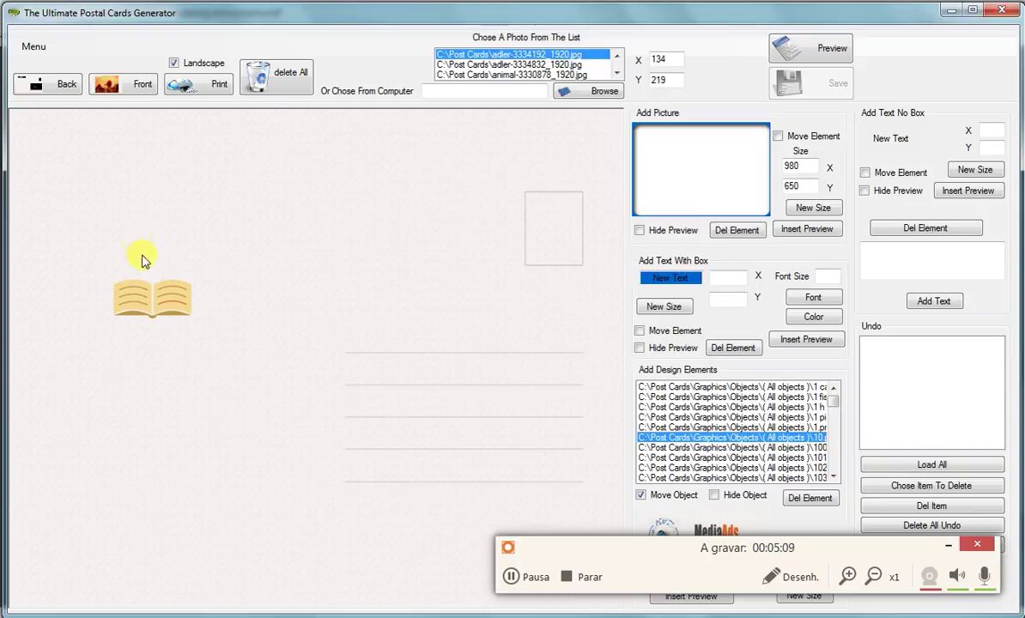
pyautogui.moveTo(153, 342); pyautogui.dragTo(135, 296)
pyautogui.moveTo(109, 161); pyautogui.dragTo(53, 120)
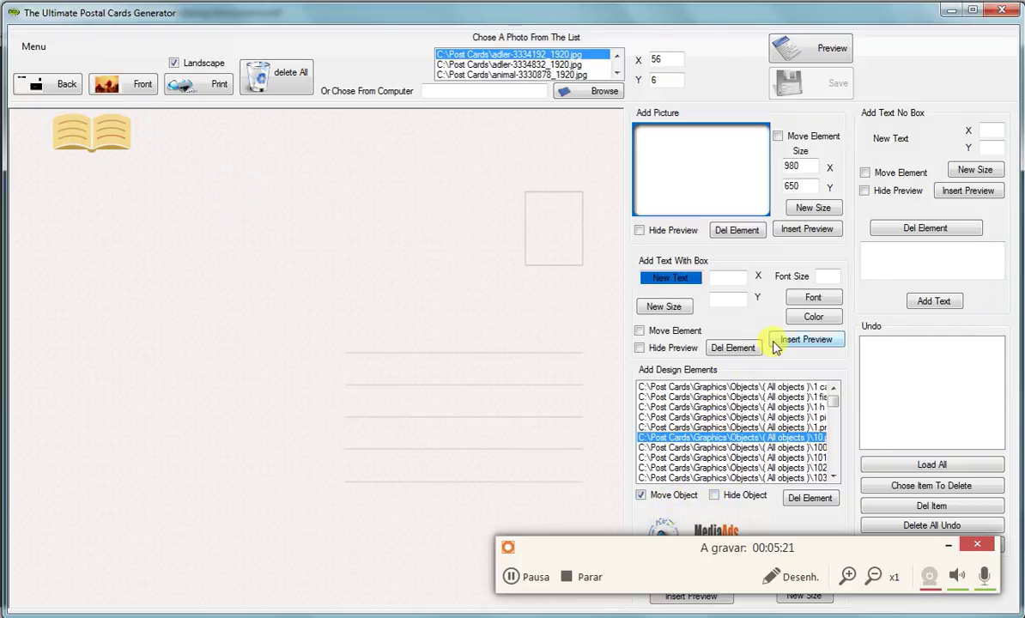
pyautogui.moveTo(678, 551); pyautogui.dragTo(326, 529)
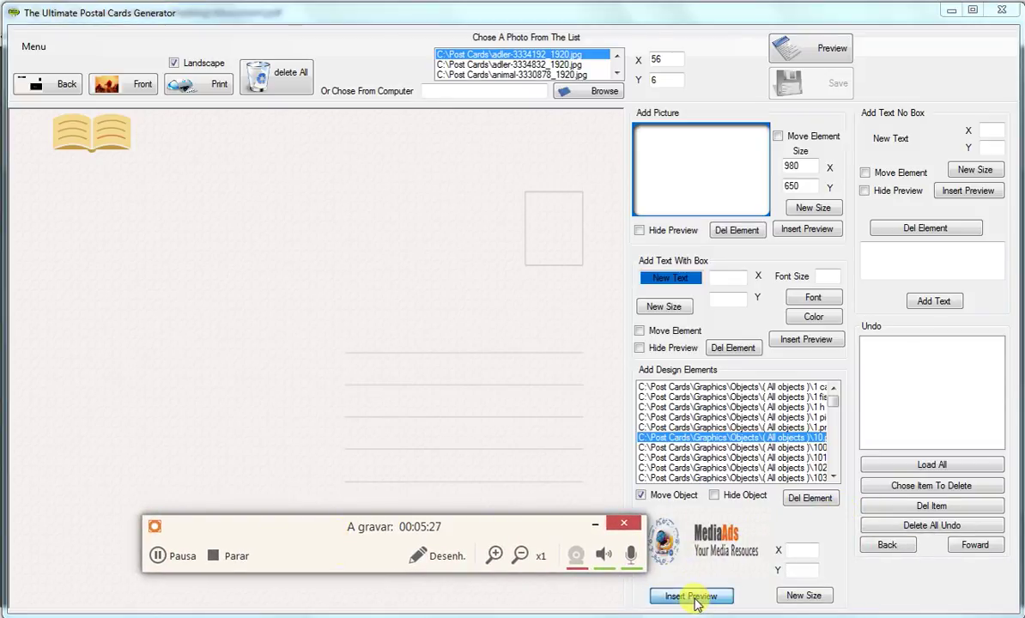
# - Fix the book icon in place, lock it and delete the stray wider copy
pyautogui.click(694, 598)
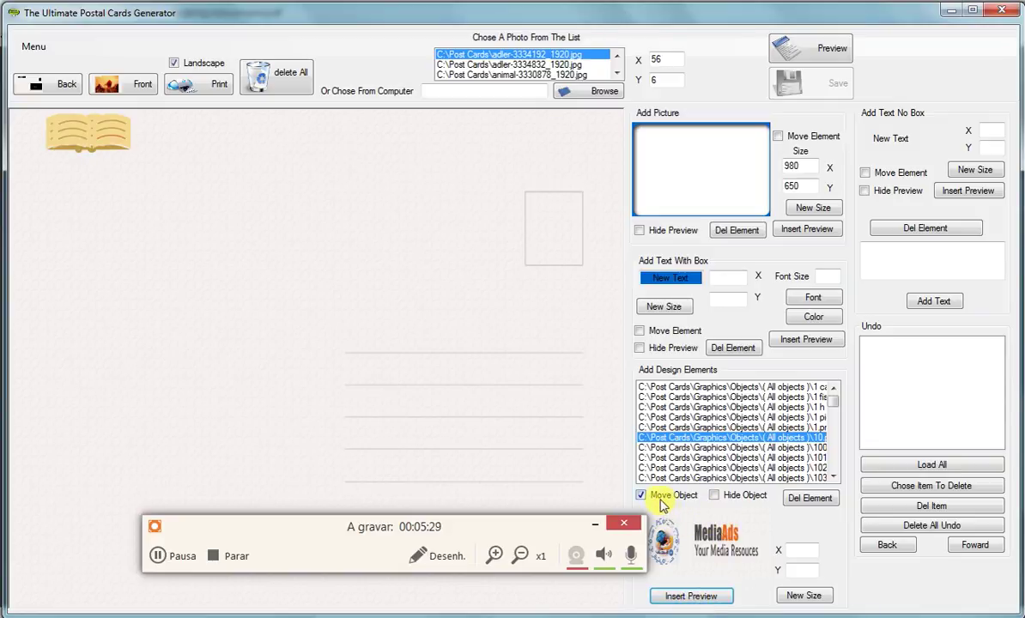
pyautogui.click(661, 497)
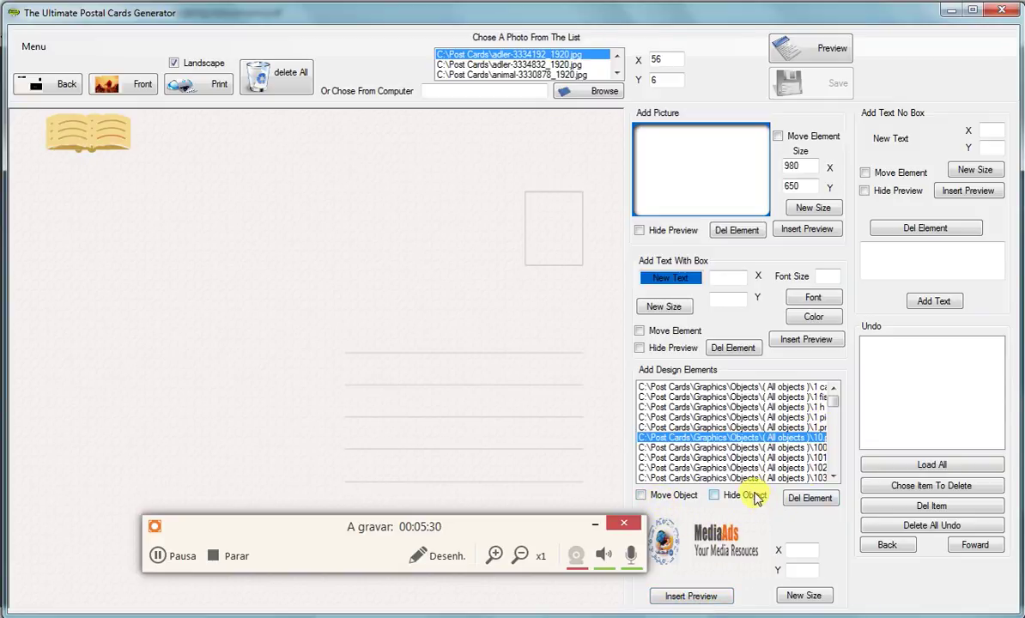
pyautogui.click(809, 497)
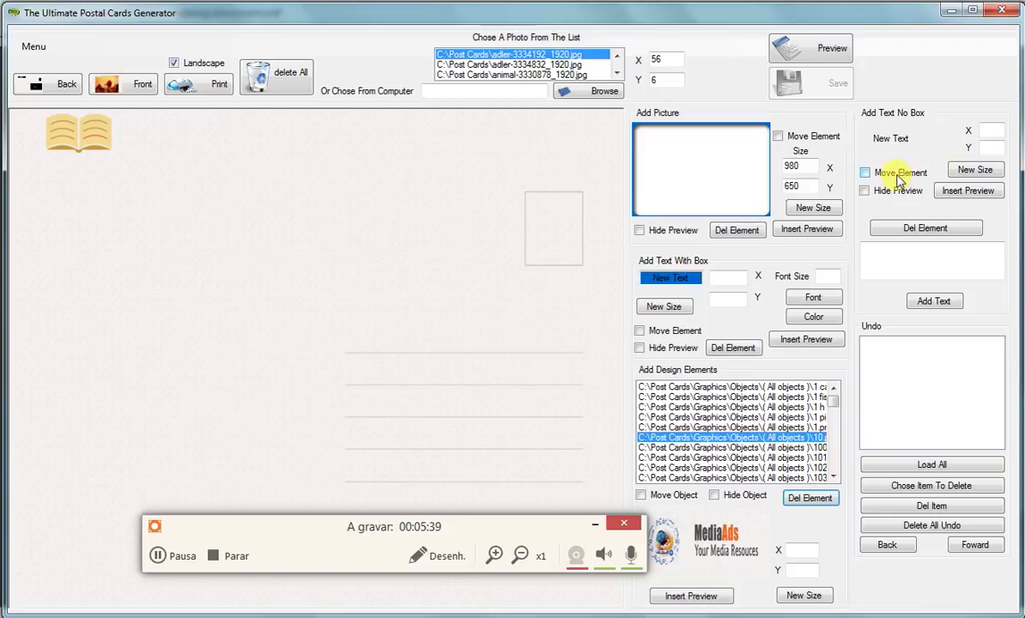
pyautogui.click(915, 262)
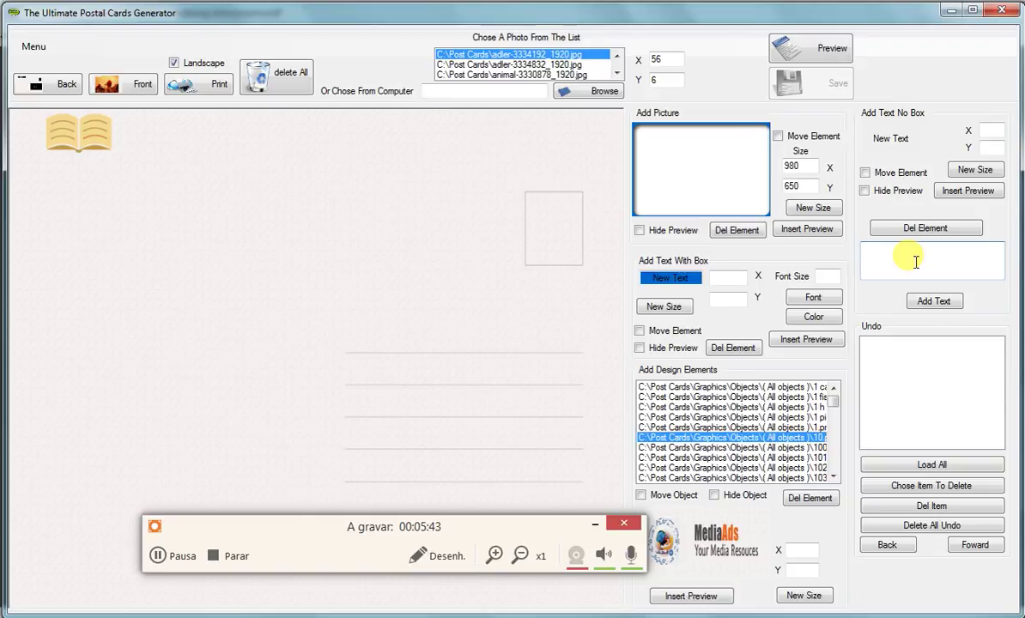
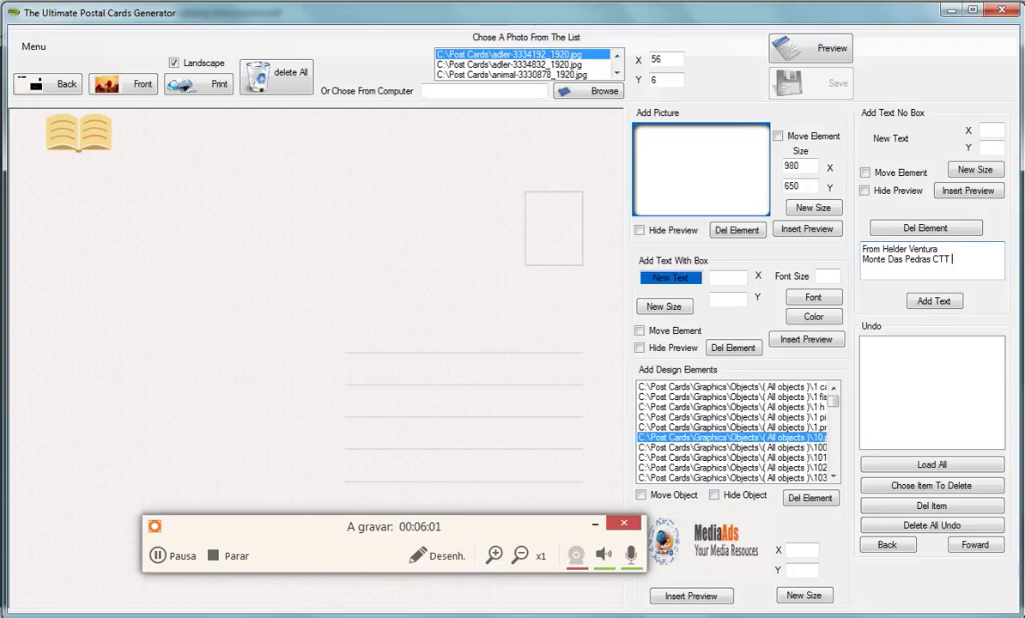
# - Type the sender's name, street line and postal code on three lines of unboxed text
pyautogui.click(875, 263)
pyautogui.press('Return')
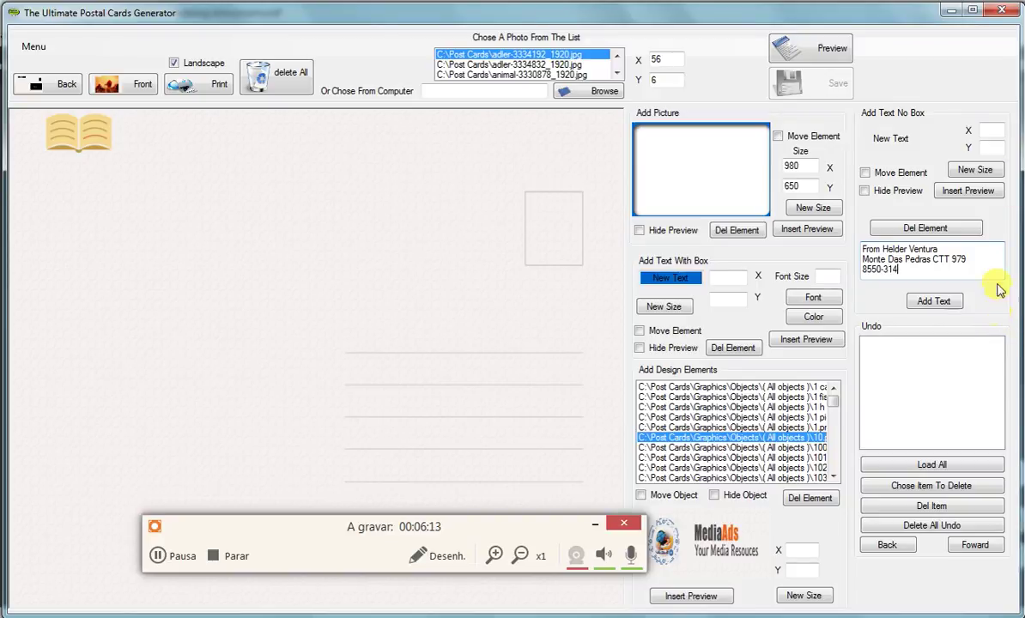
pyautogui.click(893, 173)
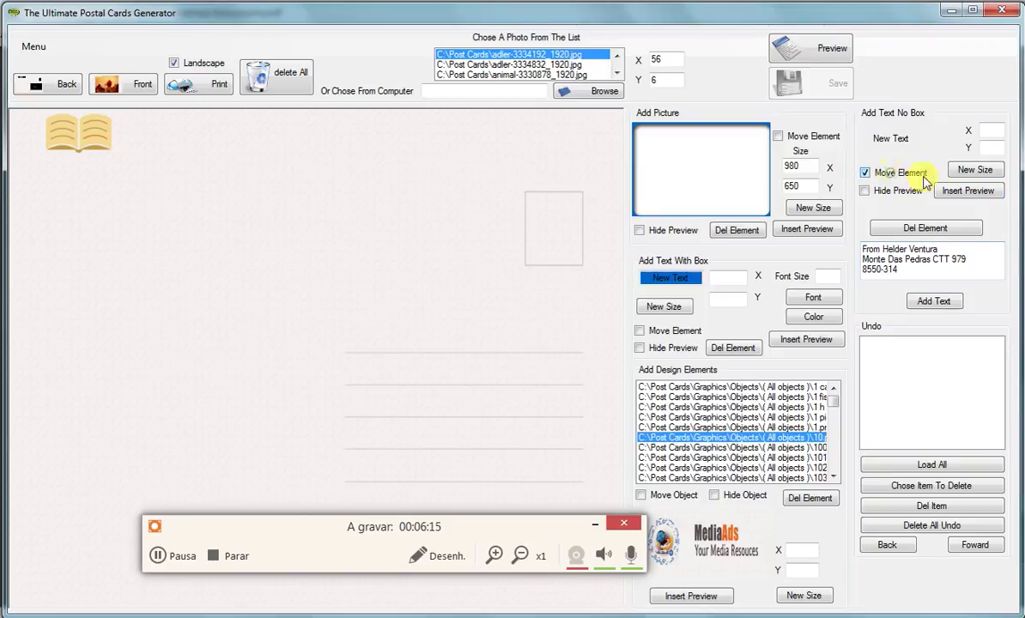
# - Add the address text to the card back and shift it toward the left
pyautogui.click(985, 129)
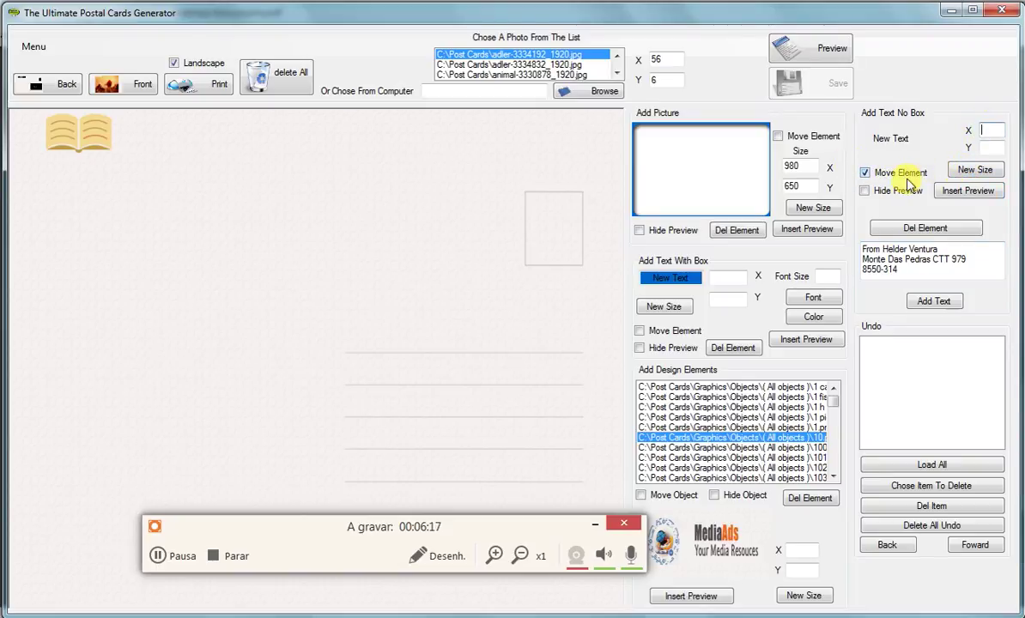
pyautogui.click(222, 225)
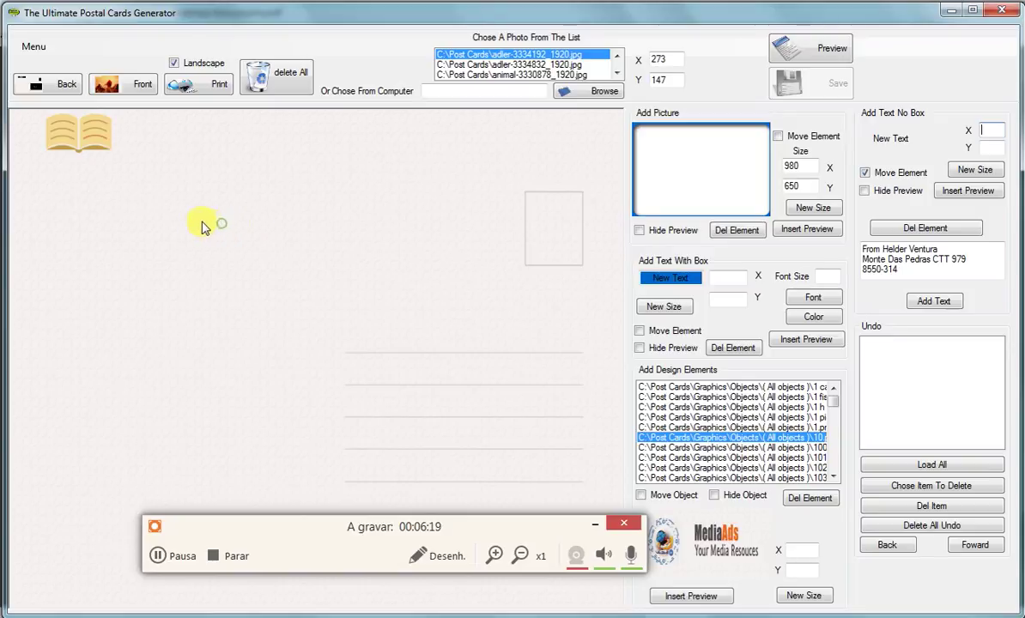
pyautogui.click(174, 293)
pyautogui.click(937, 301)
pyautogui.click(168, 261)
pyautogui.click(86, 256)
# - Set the address text area to 300 by 50 so all three lines show
pyautogui.click(995, 133)
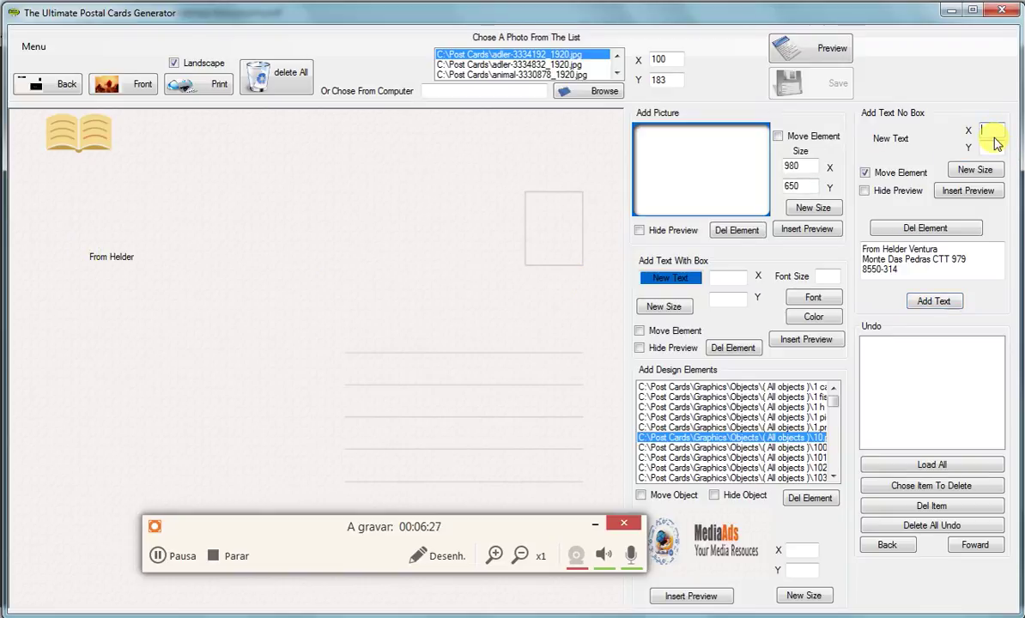
pyautogui.write('300')
pyautogui.click(991, 147)
pyautogui.write('1')
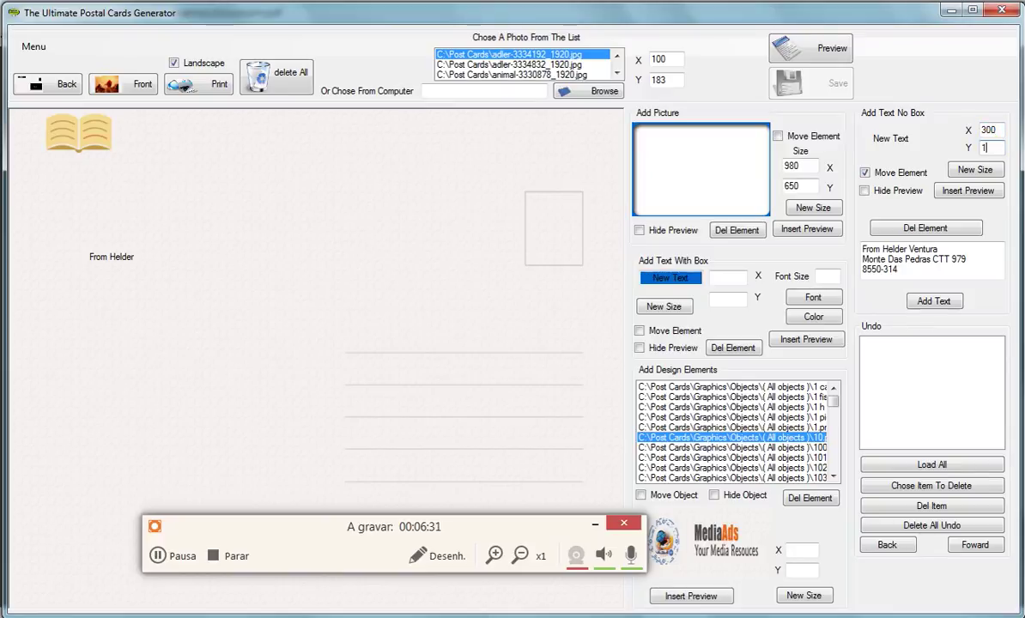
pyautogui.write('00')
pyautogui.moveTo(993, 147); pyautogui.dragTo(968, 153)
pyautogui.write('50')
pyautogui.click(983, 171)
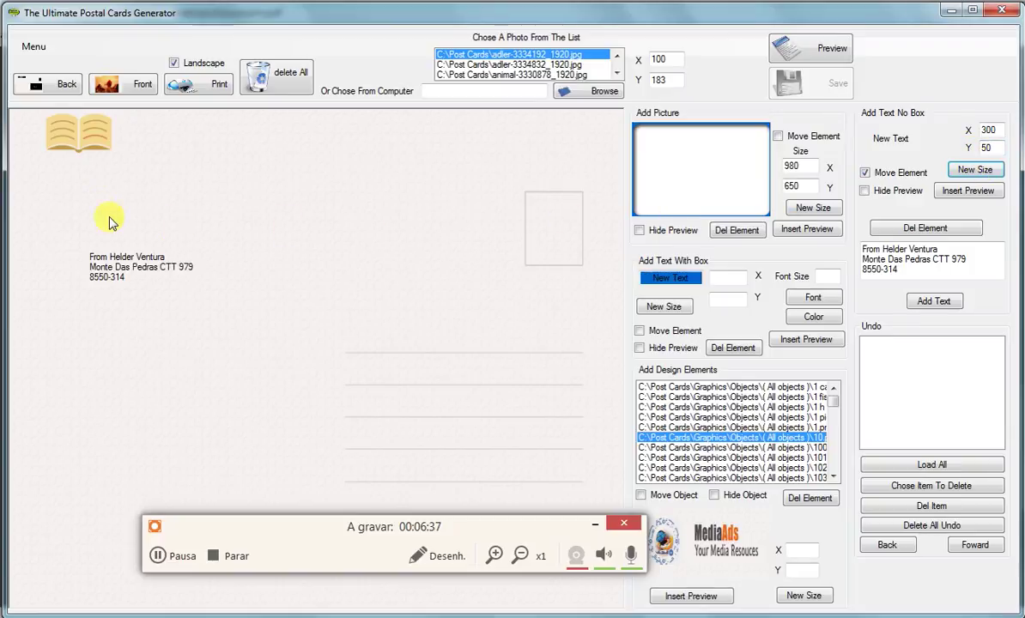
# - Position the address just under the book icon, fix and lock it, and delete the duplicate
pyautogui.click(58, 199)
pyautogui.click(74, 273)
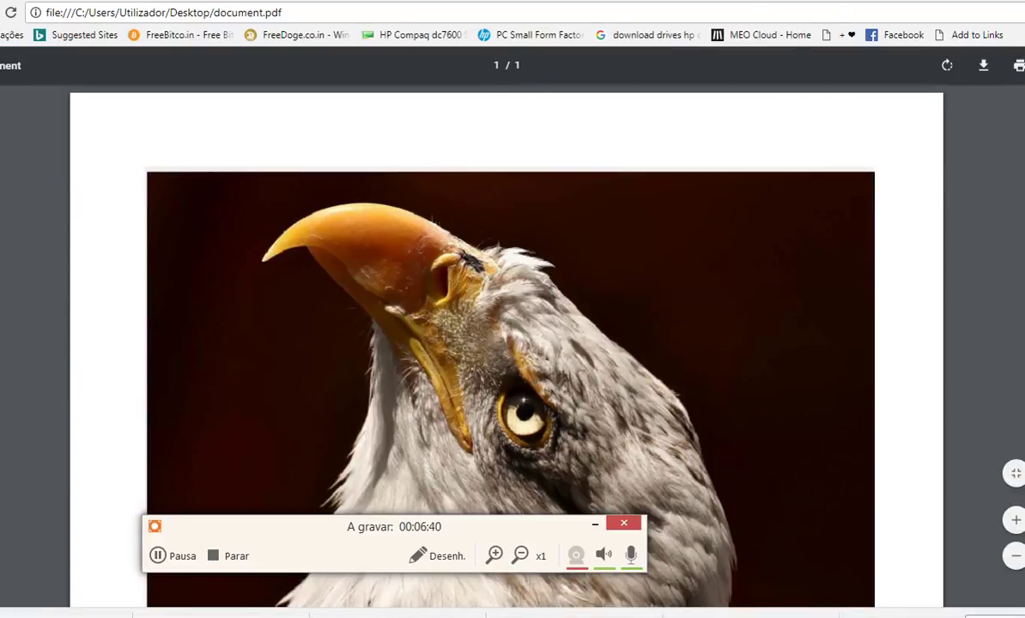
pyautogui.hotkey('alt', 'Tab')
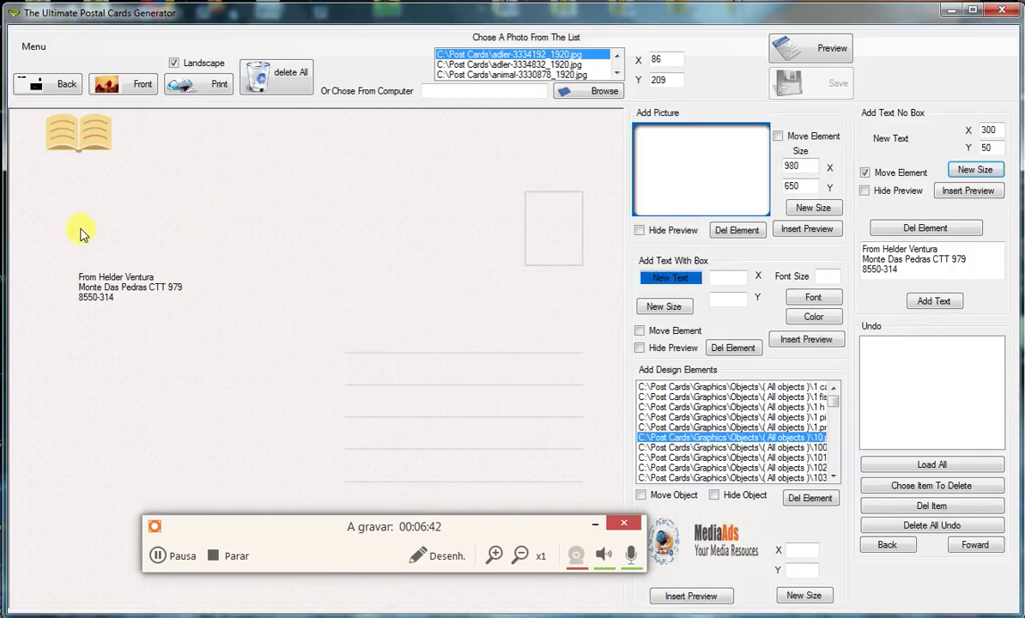
pyautogui.click(44, 197)
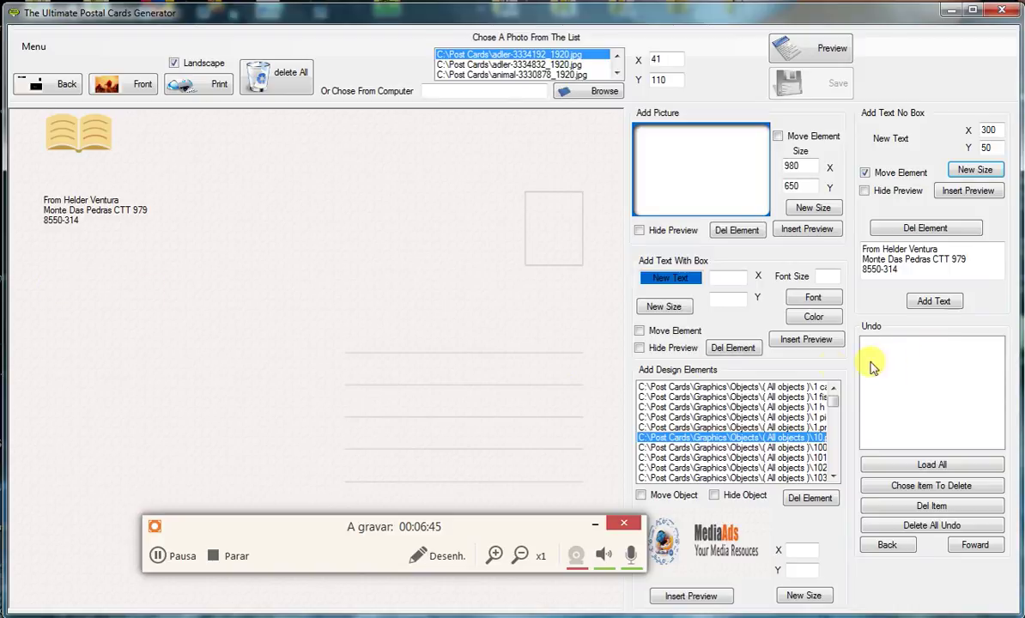
pyautogui.click(976, 193)
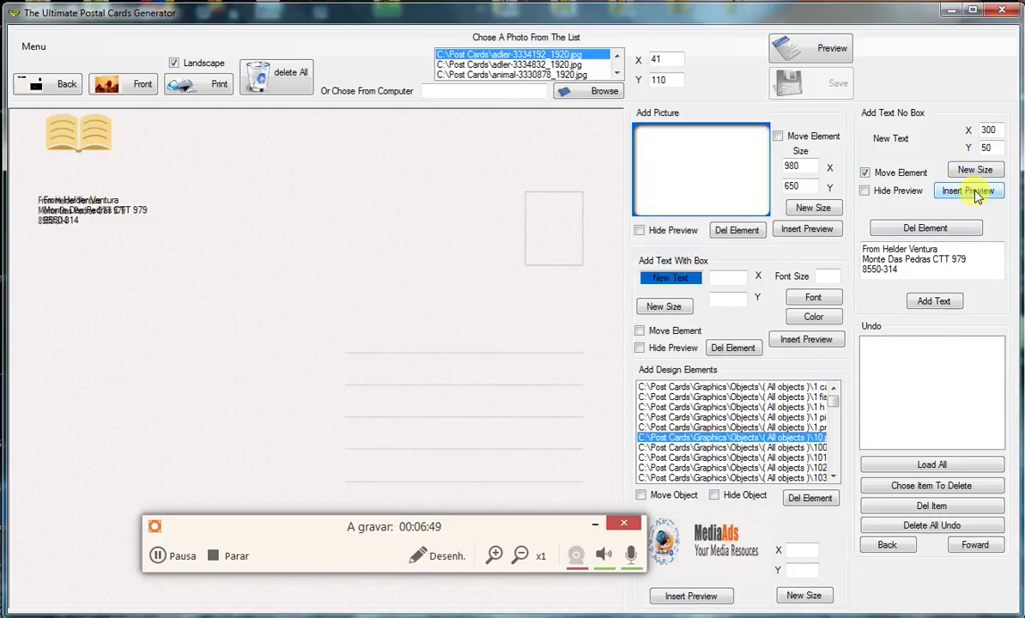
pyautogui.click(884, 177)
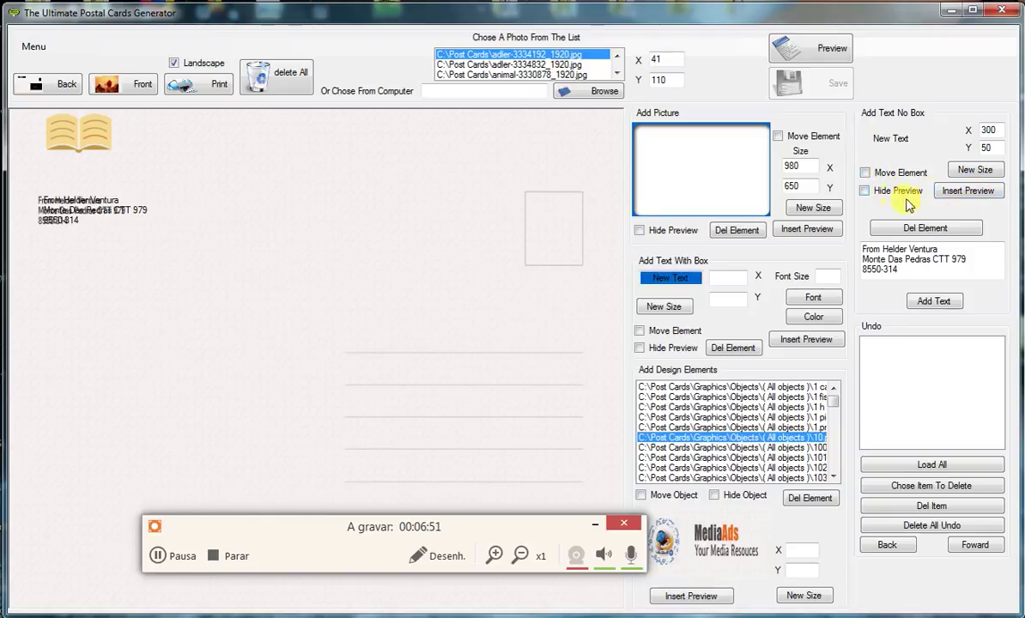
pyautogui.click(917, 228)
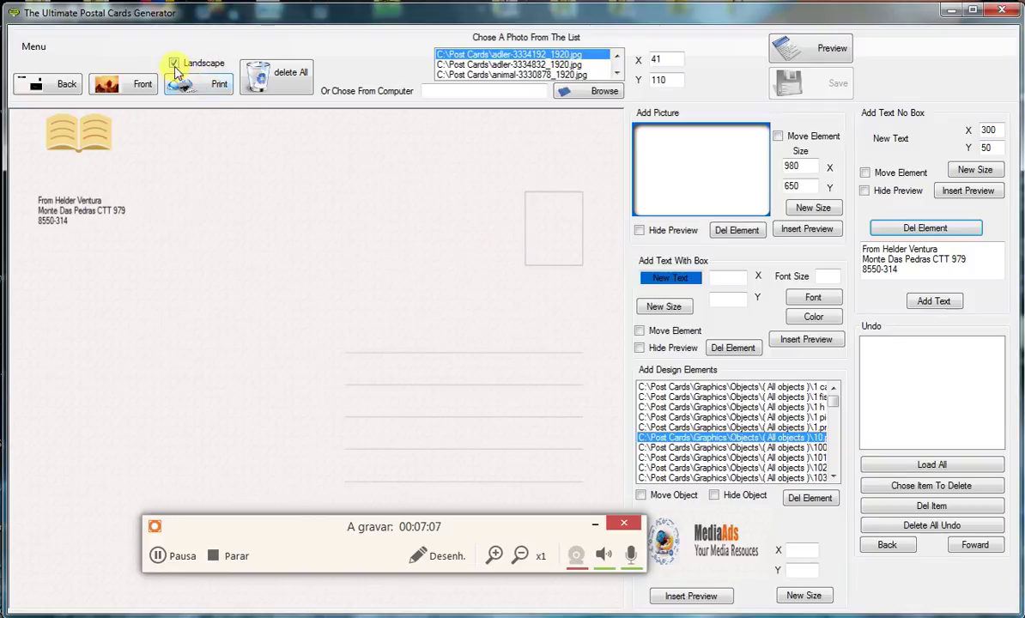
# - Export the card back to PDF under the file name document2.pdf
pyautogui.click(201, 85)
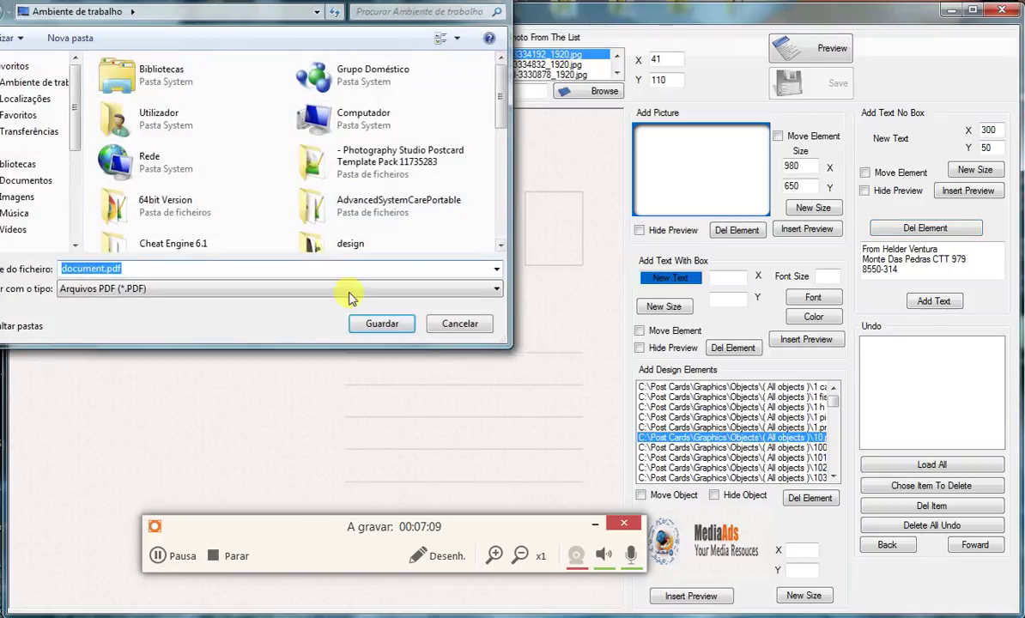
pyautogui.click(103, 269)
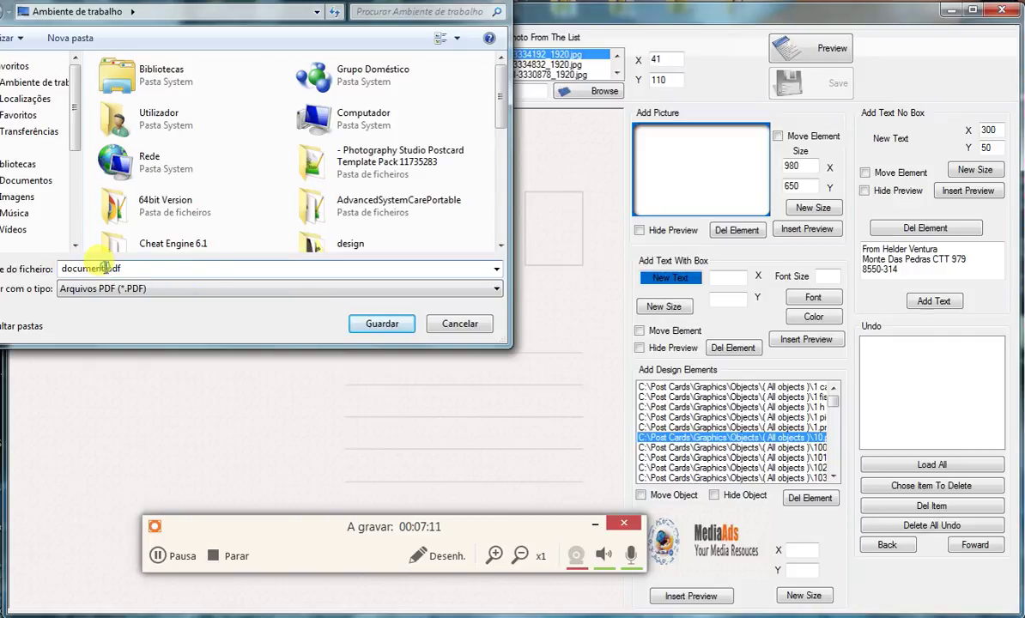
pyautogui.write('2')
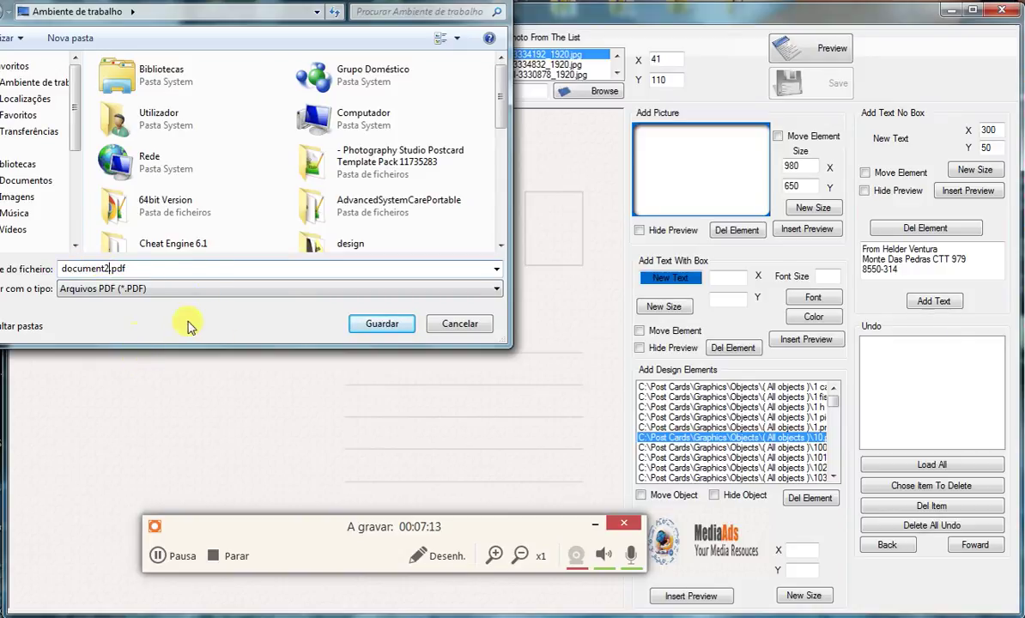
pyautogui.click(375, 327)
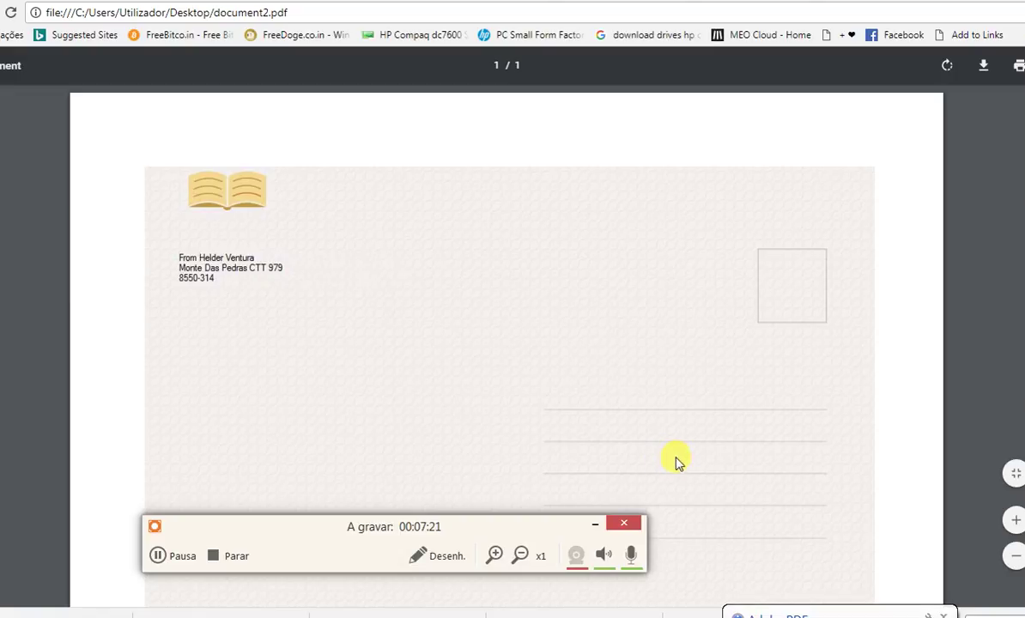
# - Review the exported document2.pdf in the browser, then return to the notes window
pyautogui.scroll(-2, 615, 371)
pyautogui.scroll(2, 612, 403)
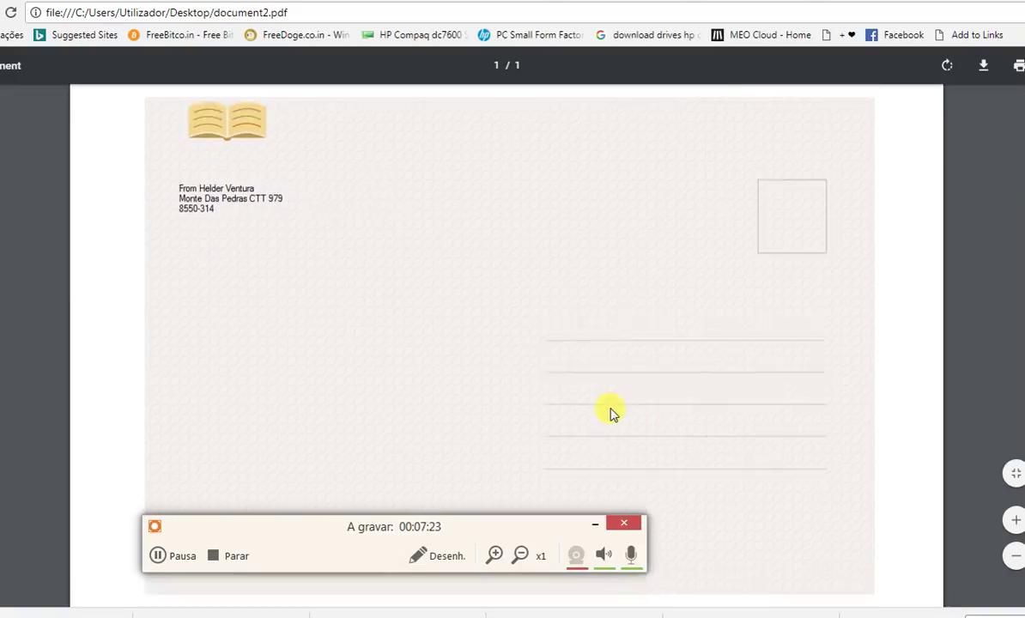
pyautogui.hotkey('alt', 'Tab')
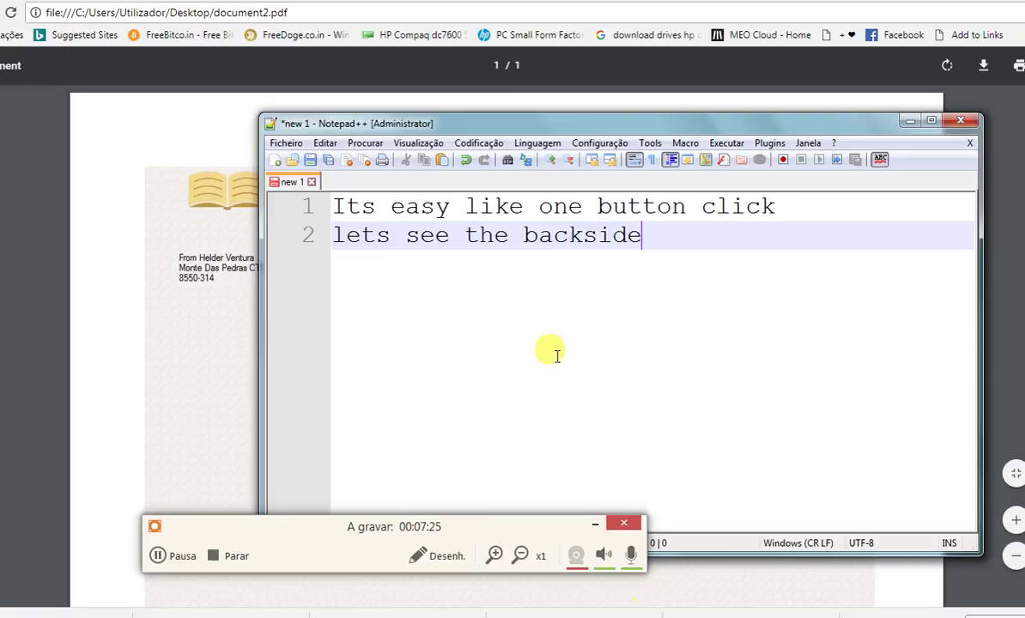
# - Overwrite both note lines with "well its really easy to use"
pyautogui.moveTo(652, 251); pyautogui.dragTo(339, 203)
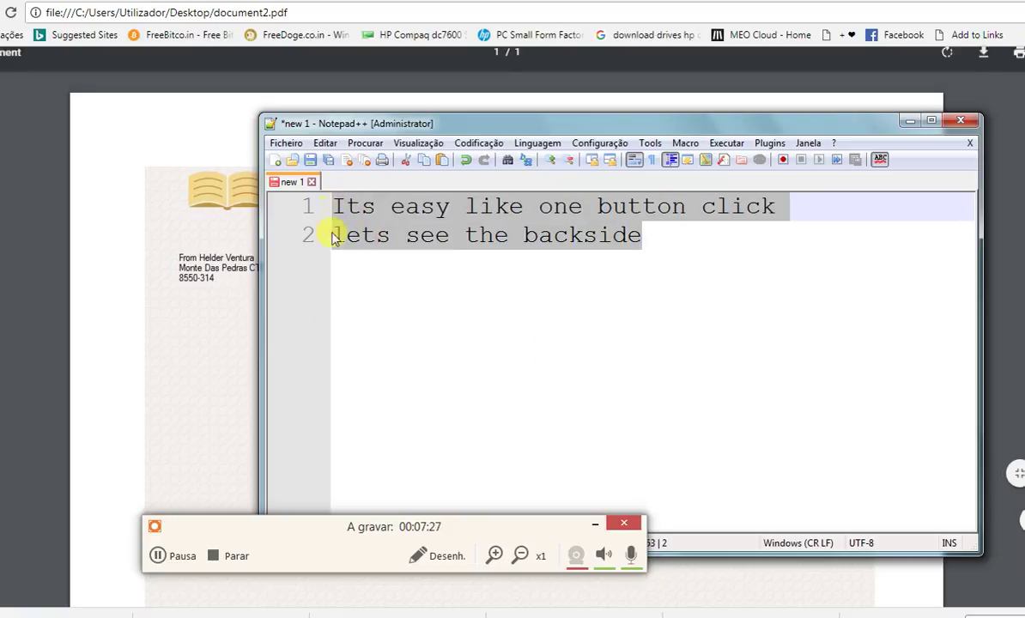
pyautogui.write('we')
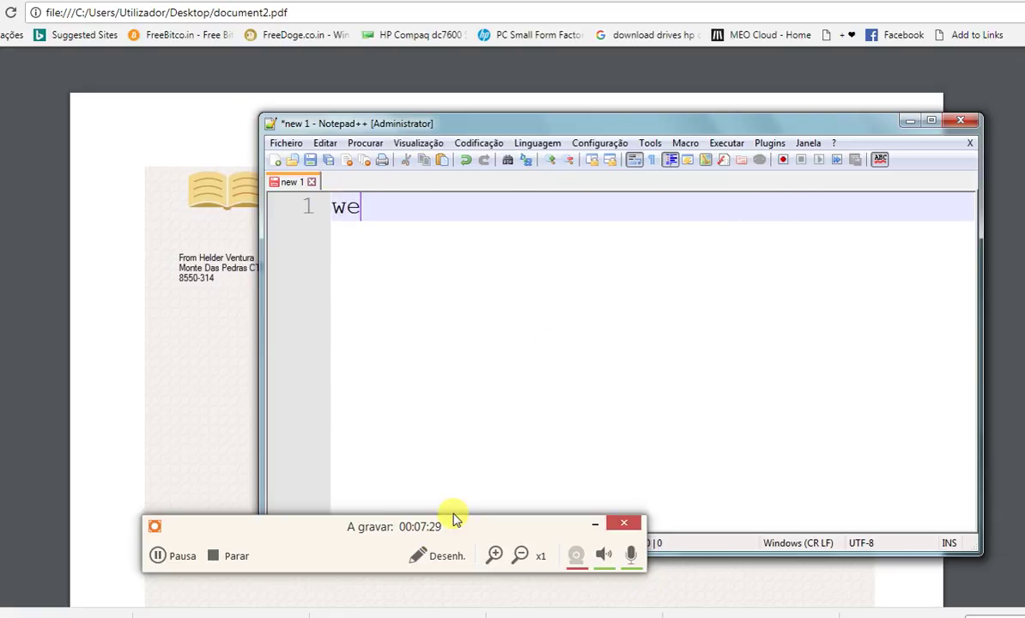
pyautogui.write('ll its rea')
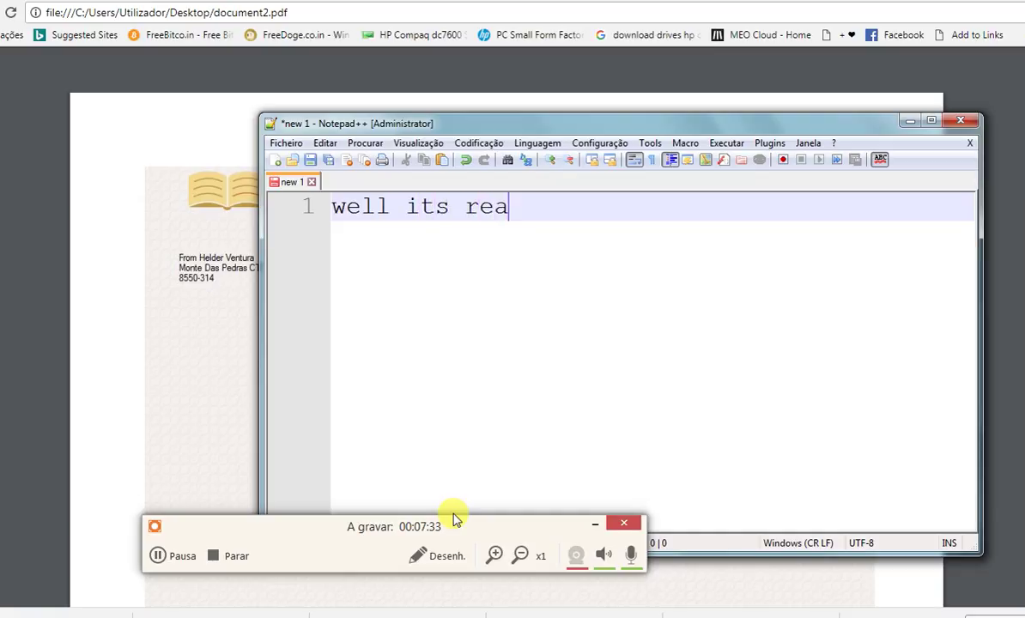
pyautogui.write('lly easy ')
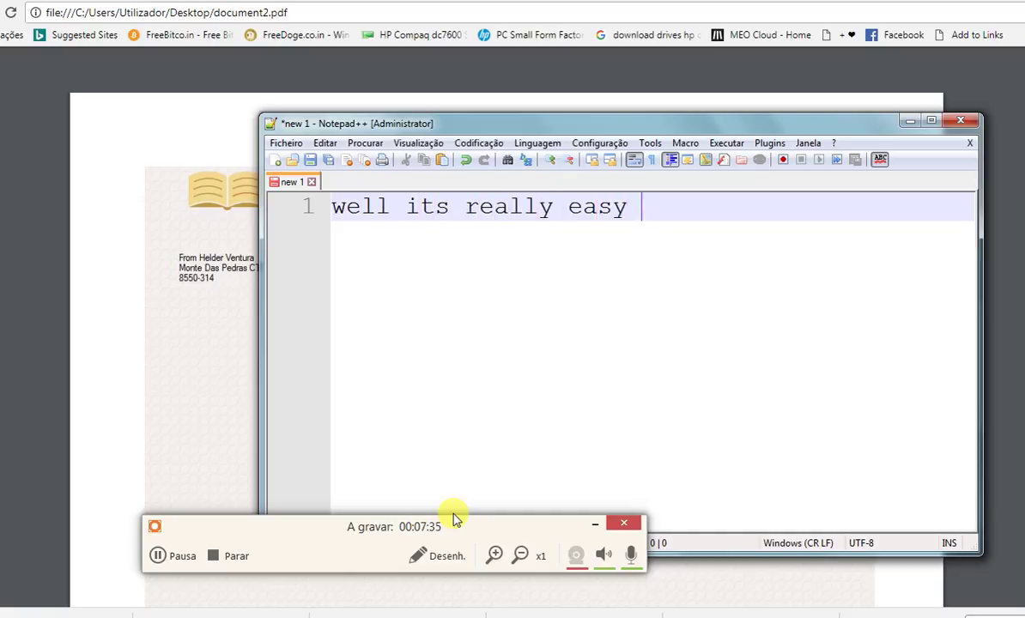
pyautogui.write('to use')
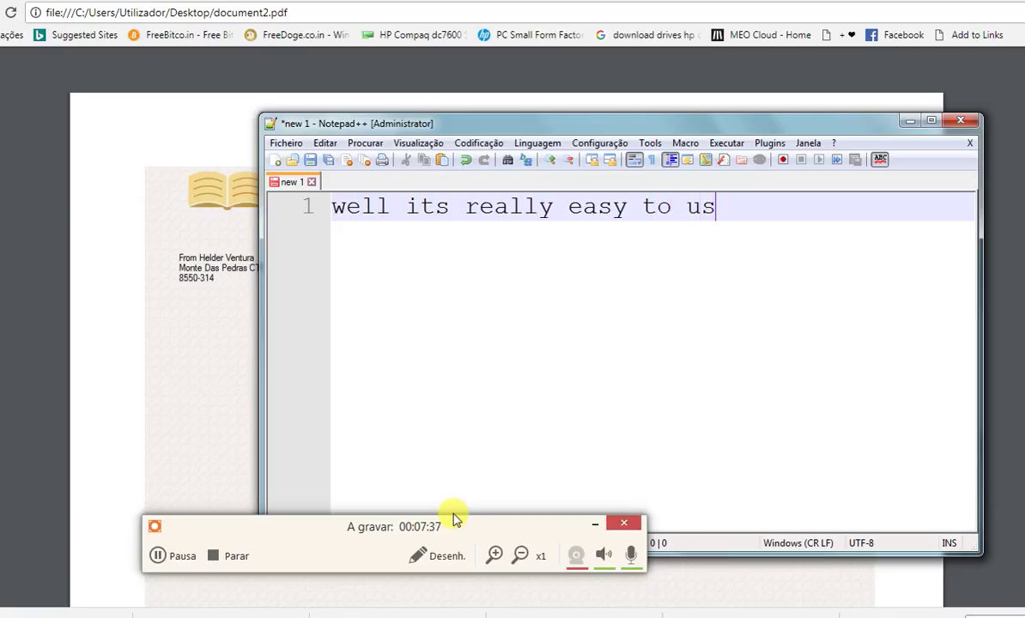